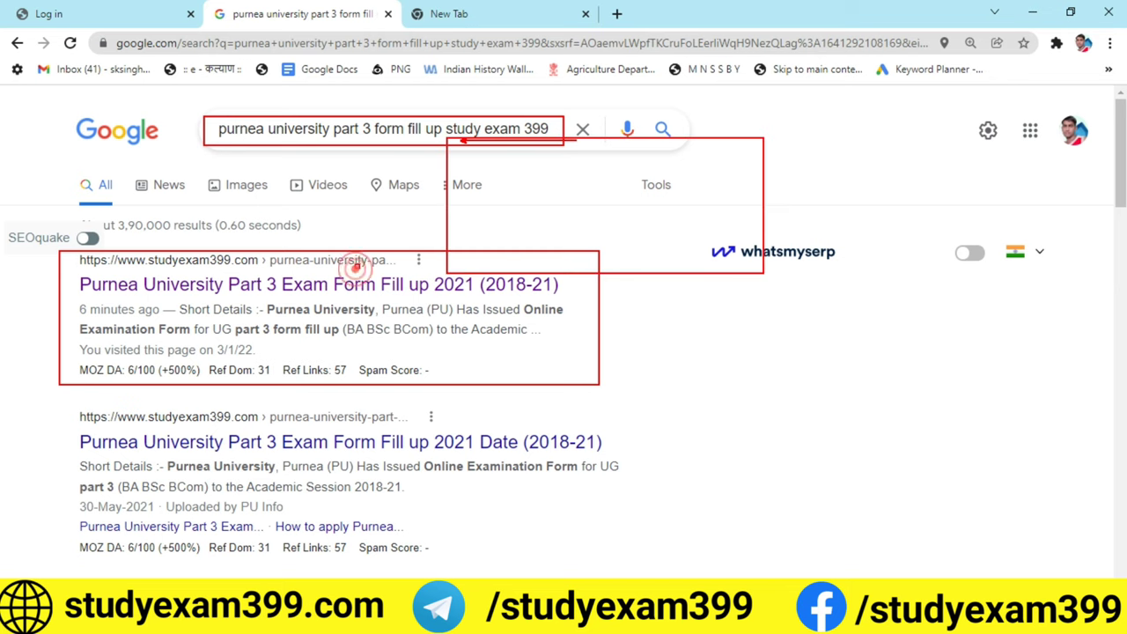
Open the studyexam399.com article on the Purnea University Part 3 exam form and go to its Important Links table
drag(354, 268, 630, 306)
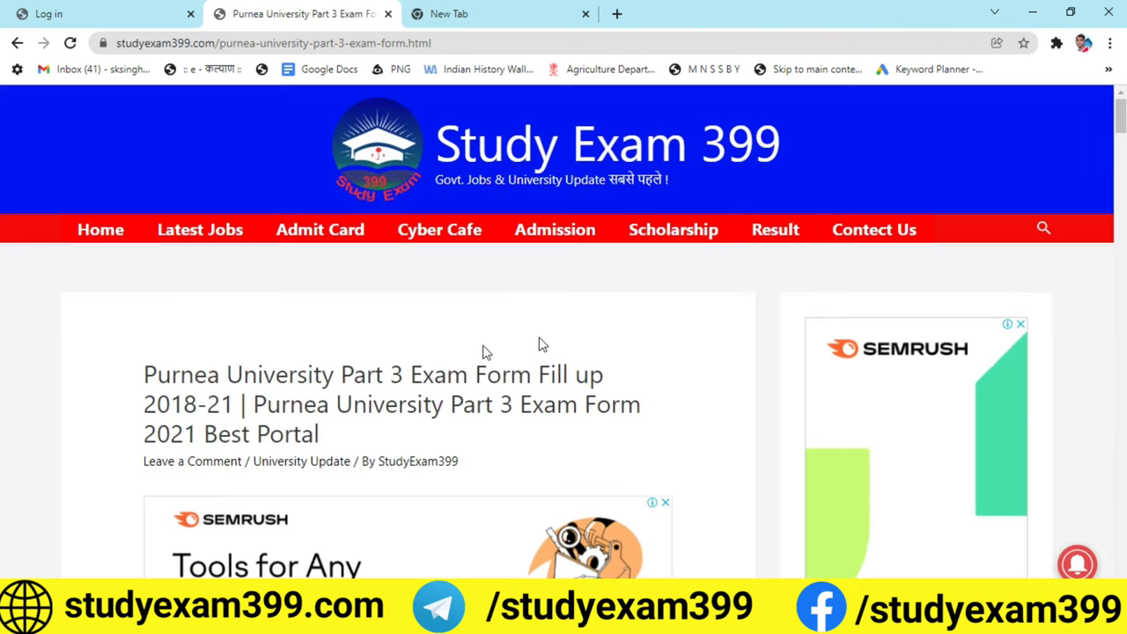
scroll(2, 118, down, 15)
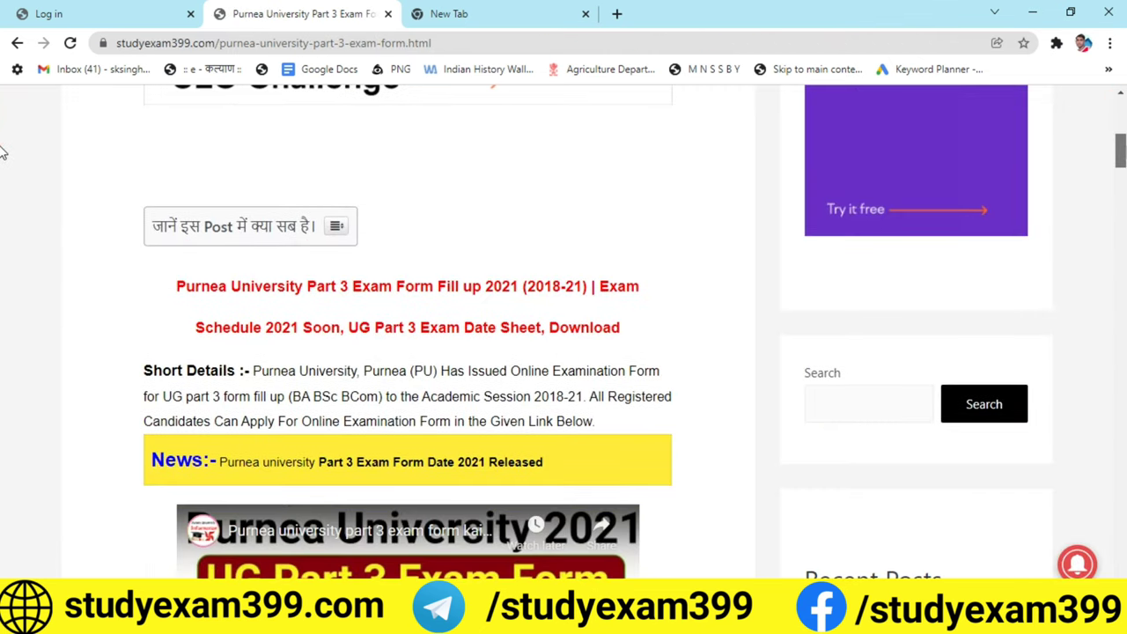
scroll(1, 194, down, 20)
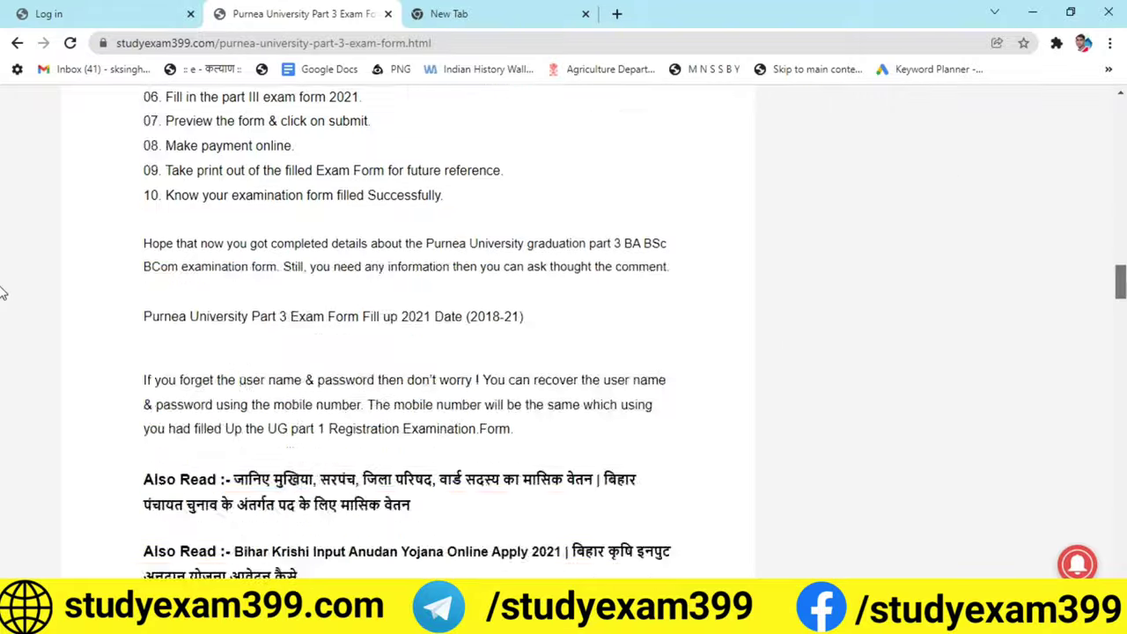
scroll(2, 400, down, 5)
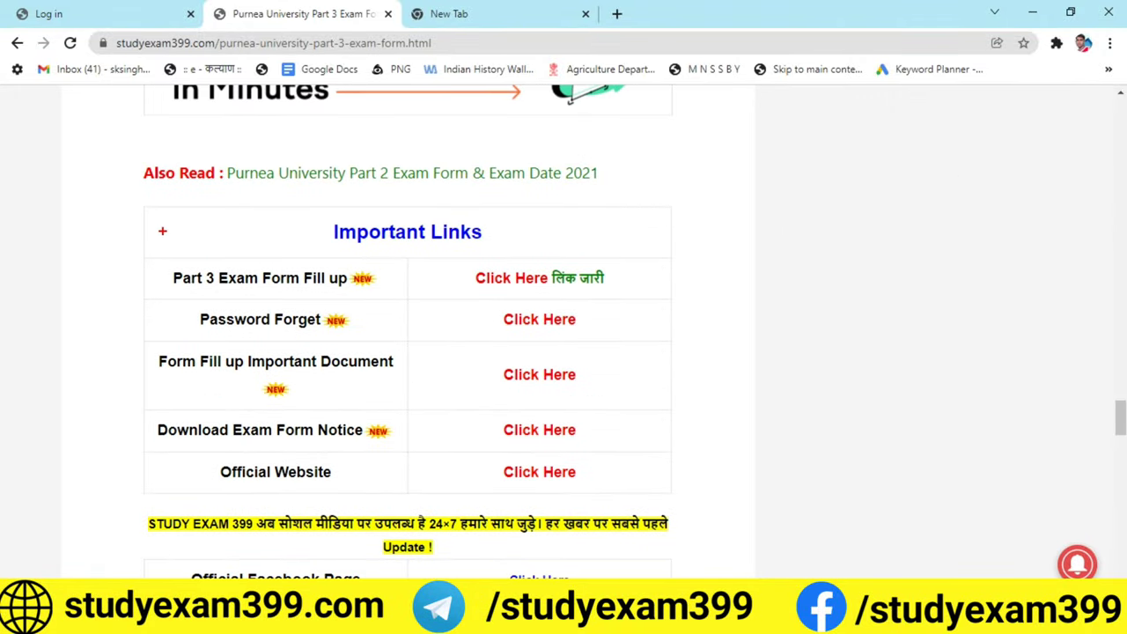
mouse_move(141, 236)
mouse_down()
mouse_move(181, 282)
mouse_move(267, 297)
mouse_move(635, 300)
mouse_up()
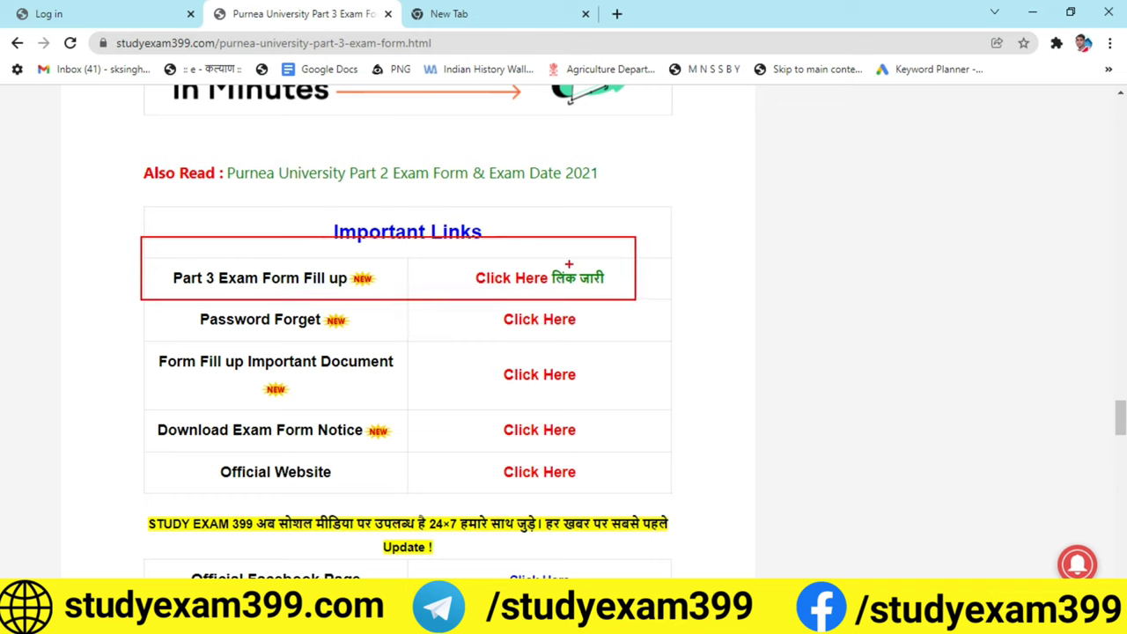
drag(569, 264, 731, 141)
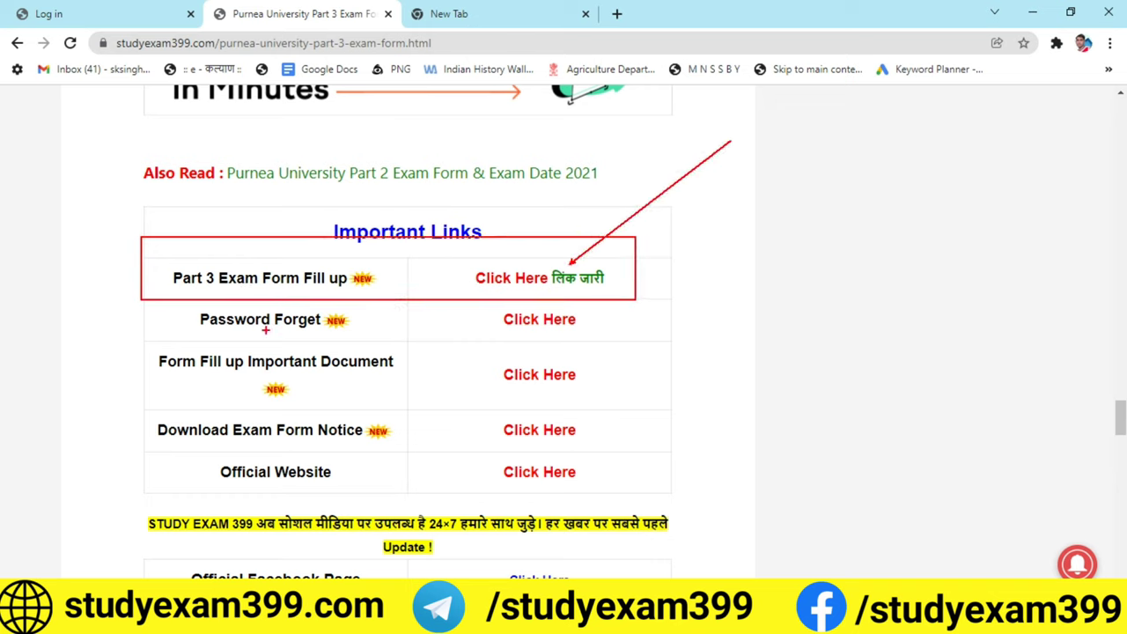
mouse_move(174, 301)
mouse_down()
mouse_move(372, 347)
mouse_move(653, 339)
mouse_up()
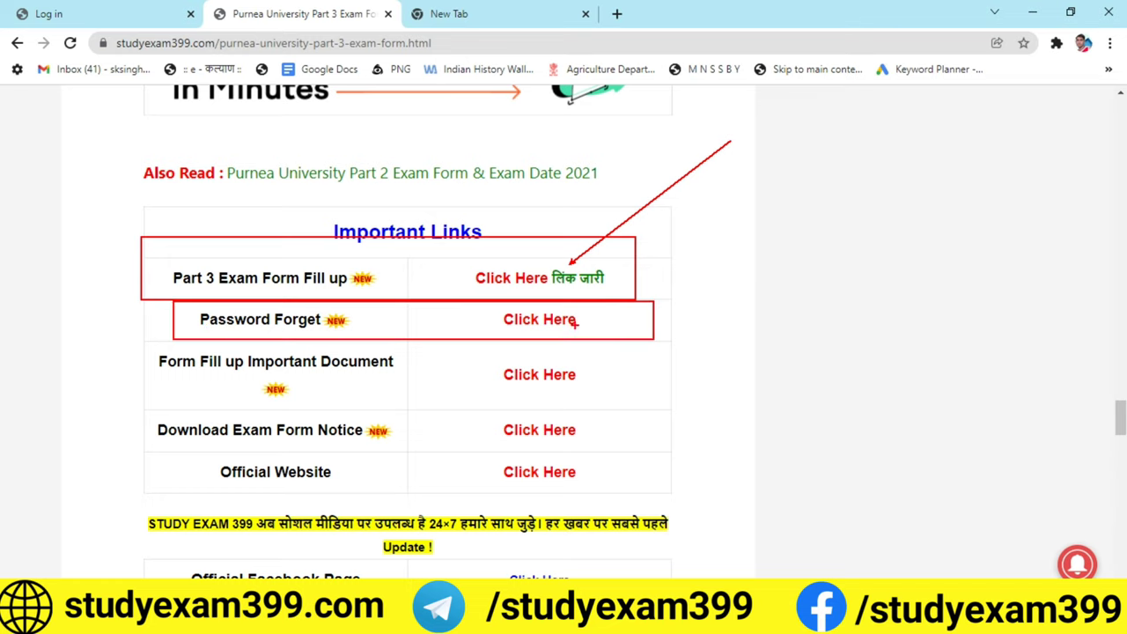
drag(574, 324, 788, 325)
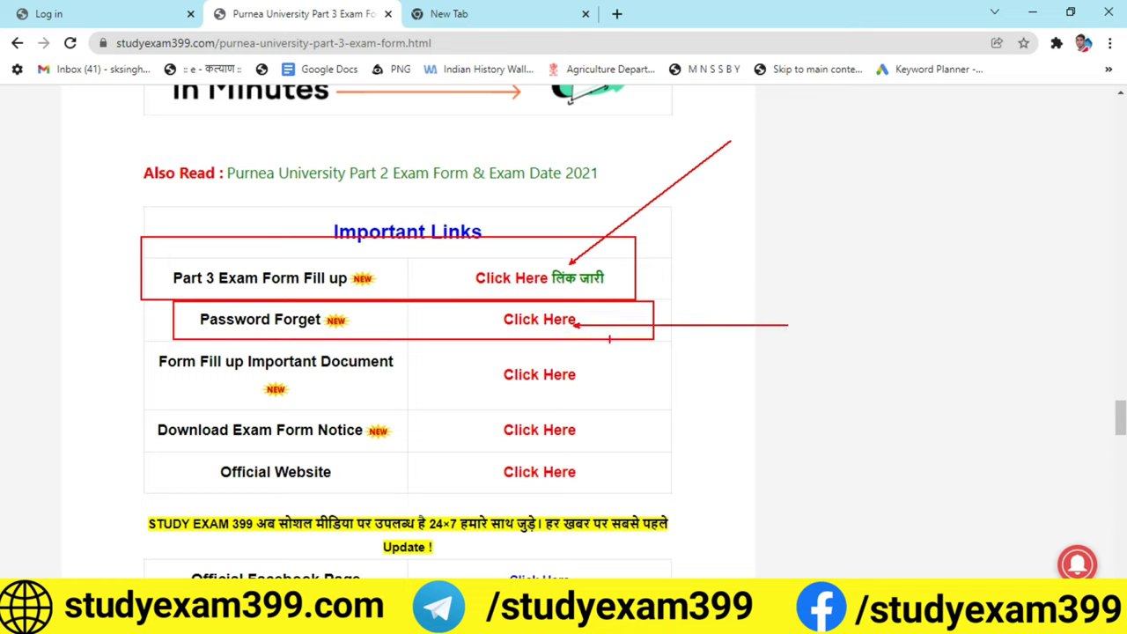
key(Escape)
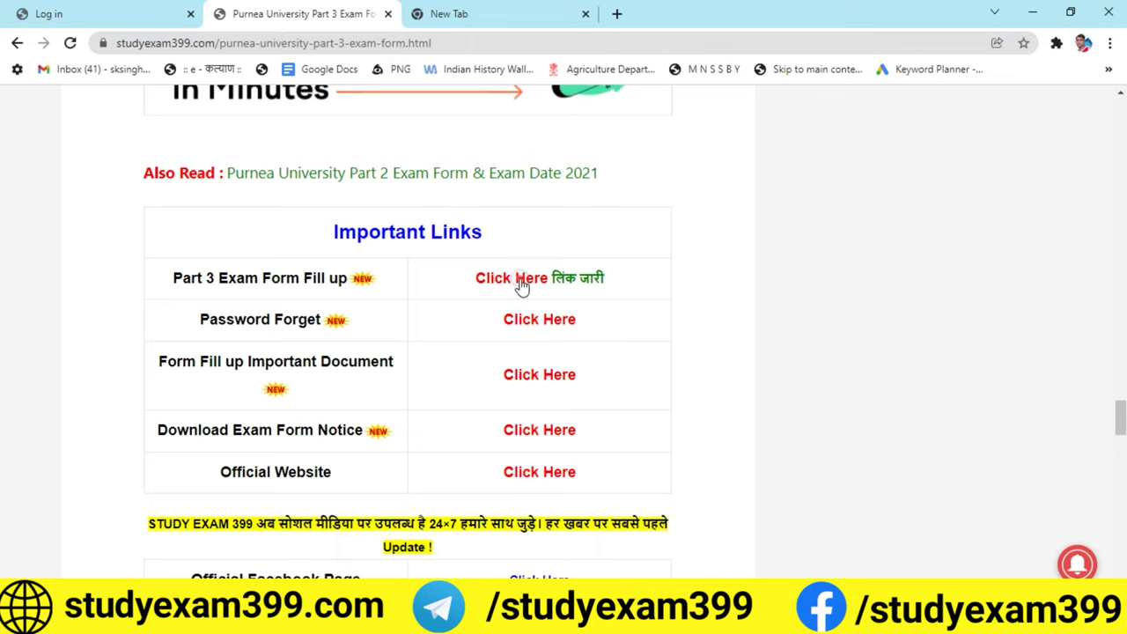
Open the Part 3 Exam Form Fill up link and log in for K. B. Jha College, Katihar with the student's credentials and security code
click(521, 282)
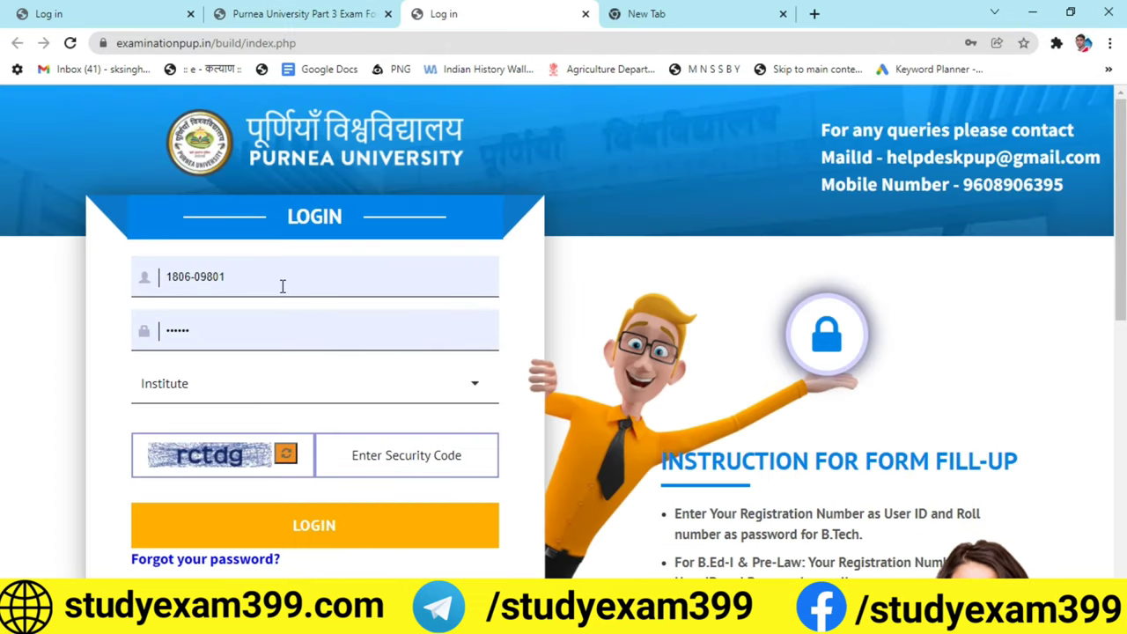
click(340, 385)
click(339, 510)
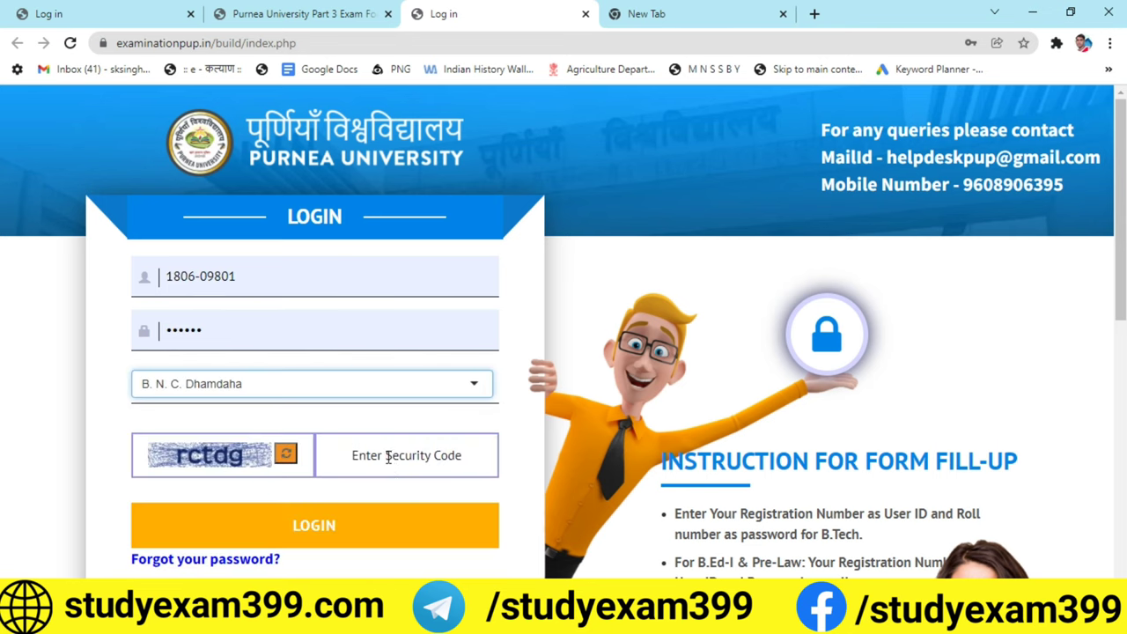
scroll(1031, 302, down, 1)
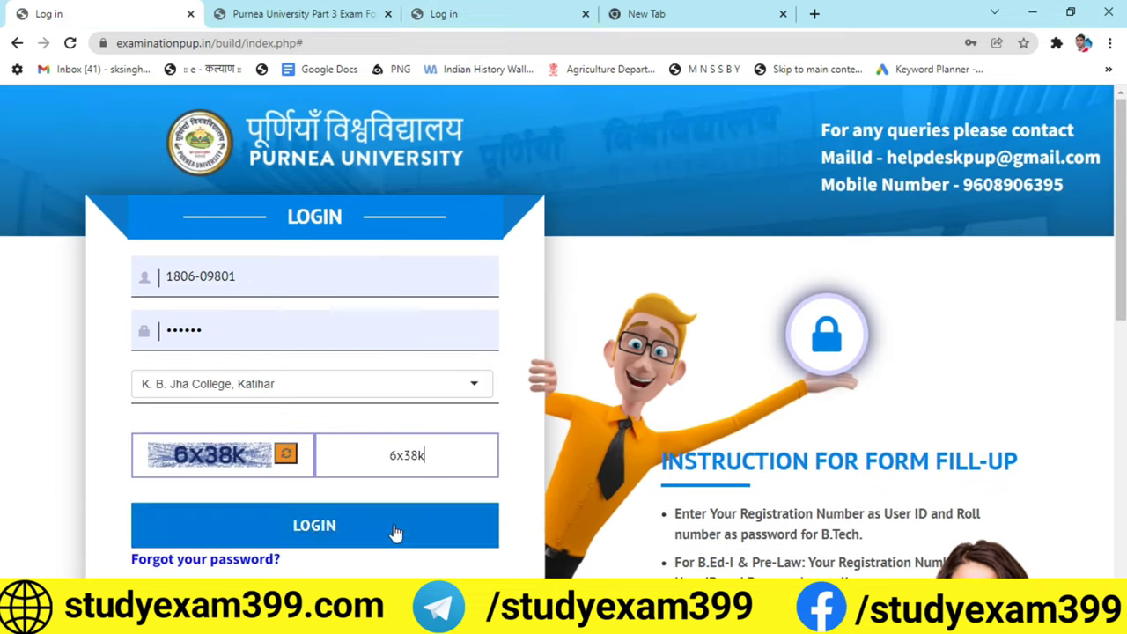
click(395, 529)
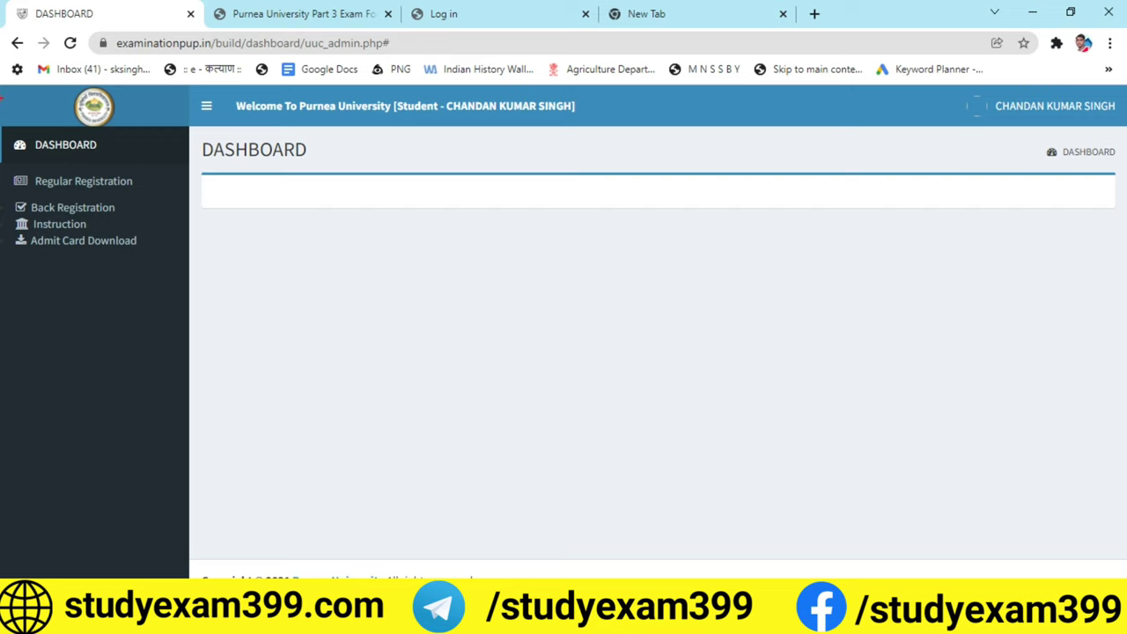
mouse_move(2, 84)
mouse_down()
mouse_move(51, 230)
mouse_move(214, 365)
mouse_up()
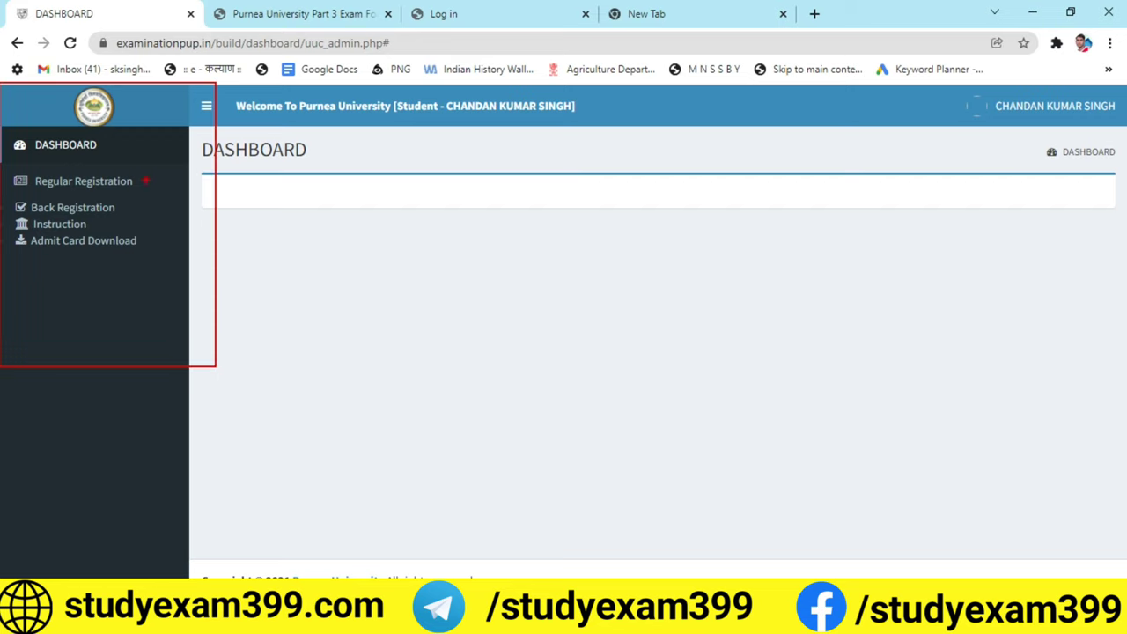
drag(146, 179, 386, 81)
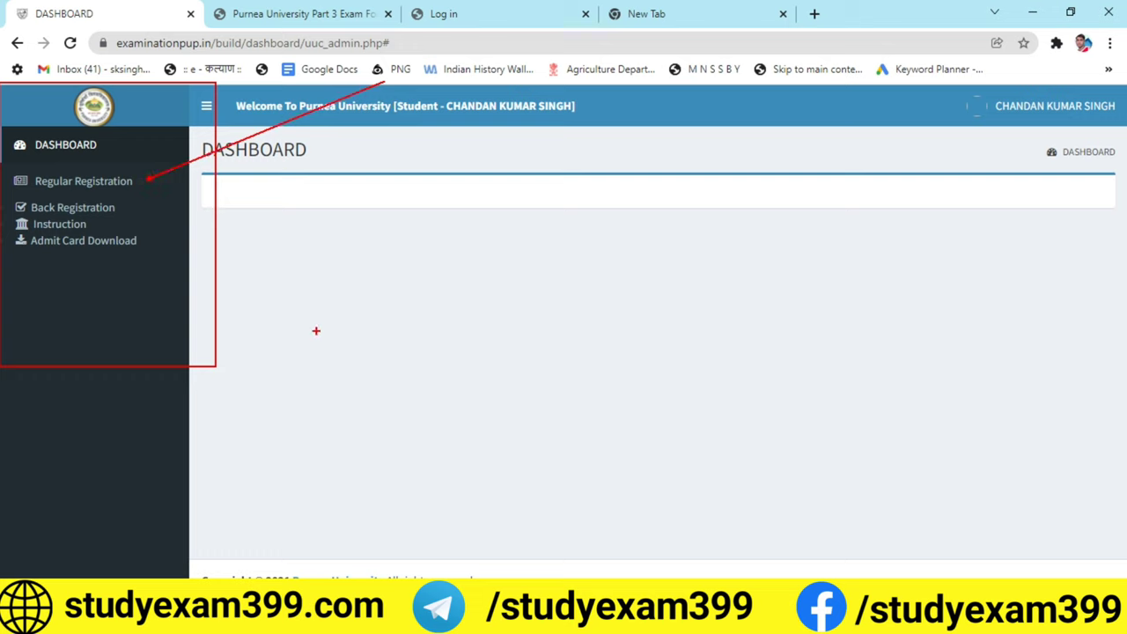
Open Regular Registration and choose syllabus 2020, batch 2018-21 and session 2020-21
click(41, 184)
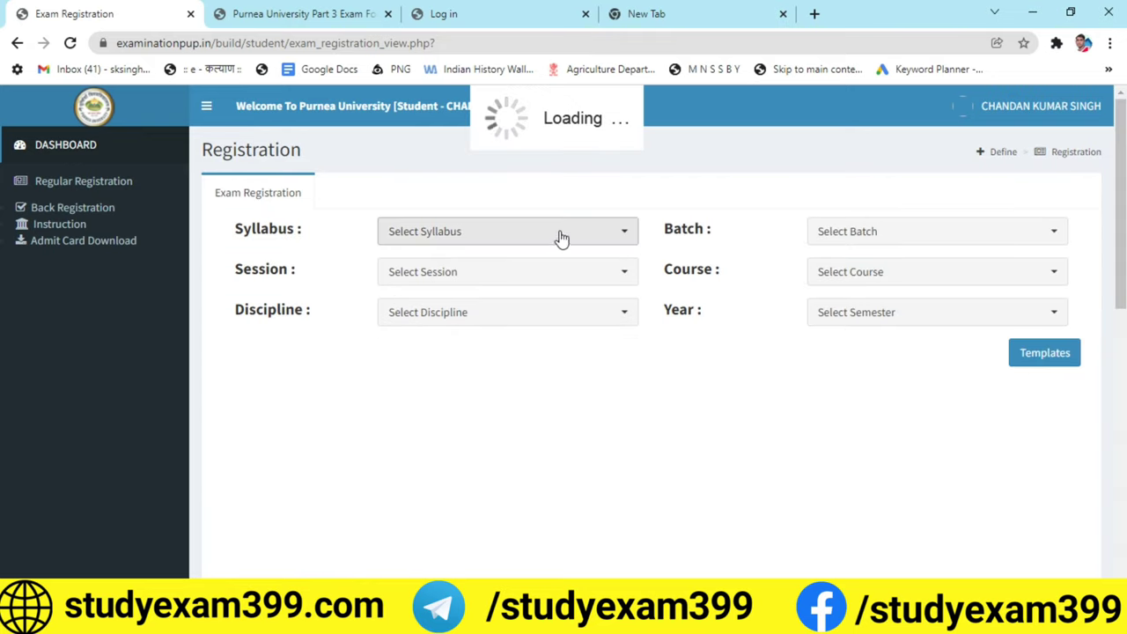
click(562, 236)
click(438, 322)
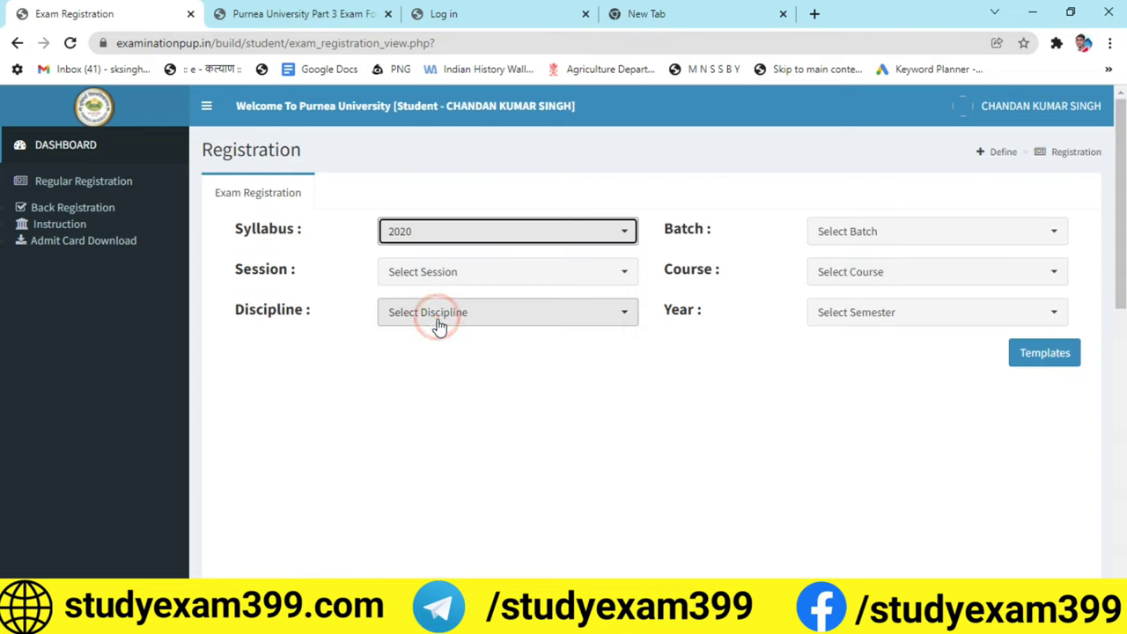
click(855, 236)
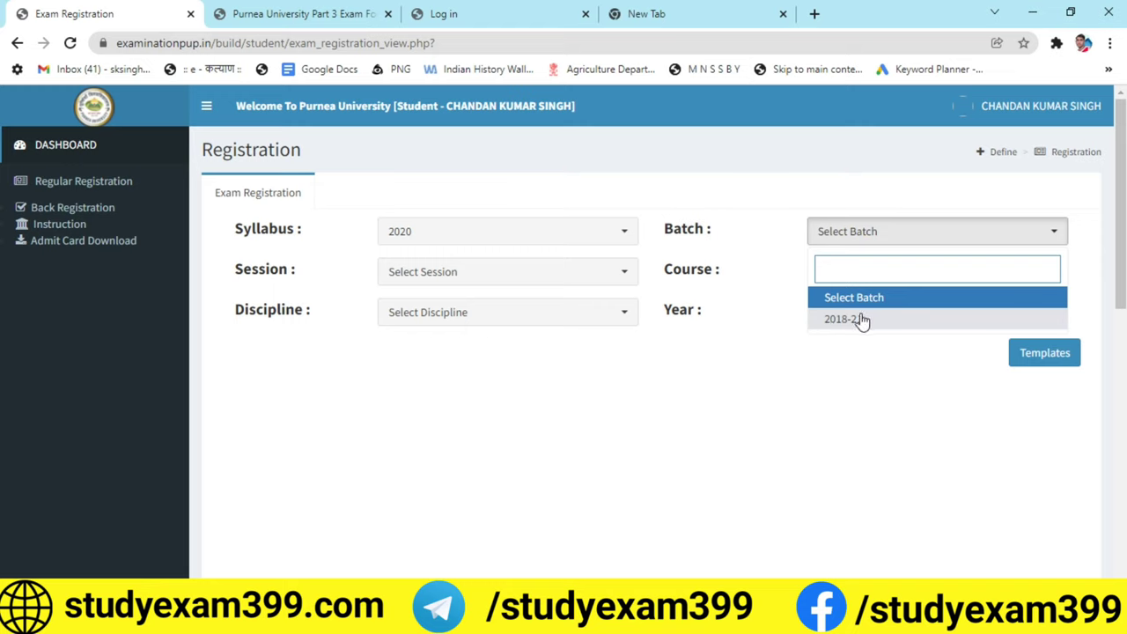
click(863, 321)
click(566, 274)
click(478, 364)
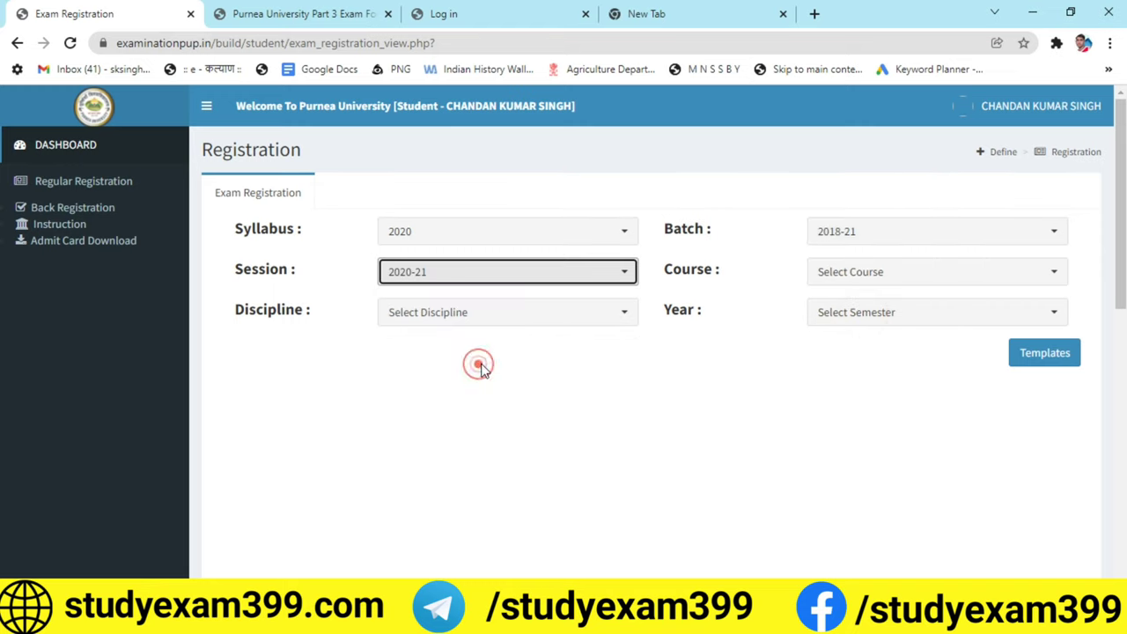
Choose course BA, discipline Political Science and year 3RD, and open the examination form template
click(835, 276)
click(856, 363)
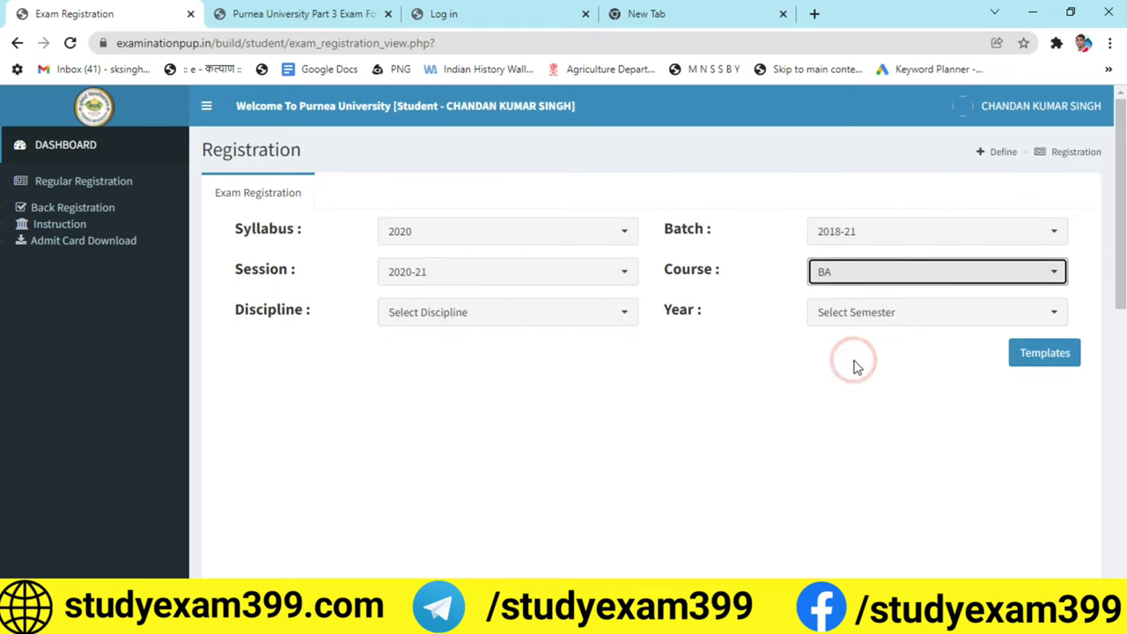
click(844, 281)
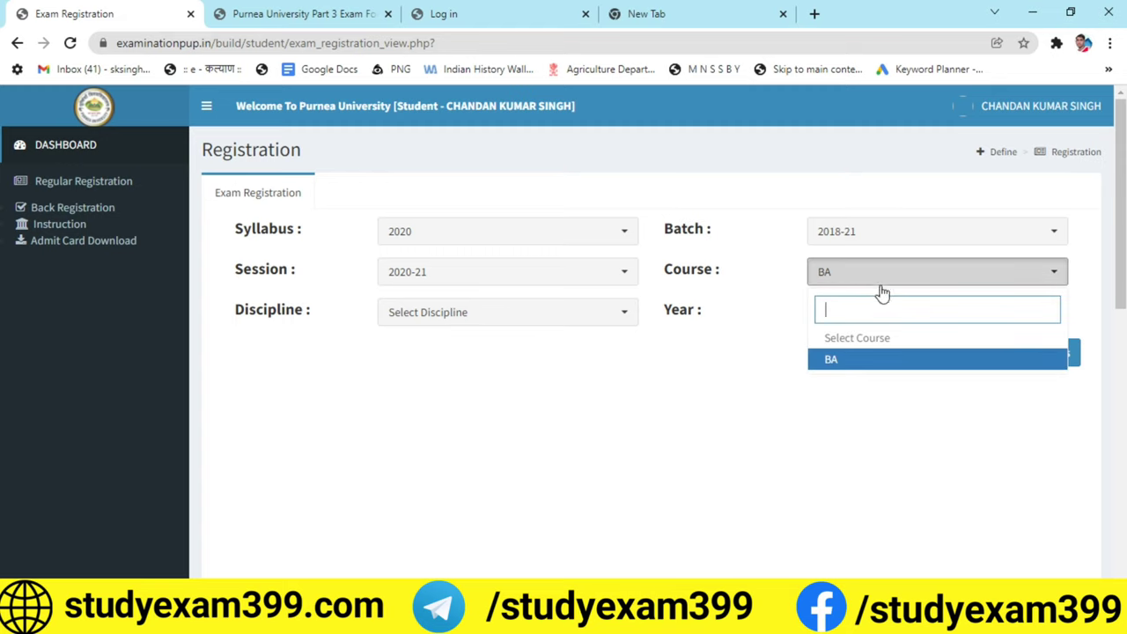
click(852, 358)
click(596, 315)
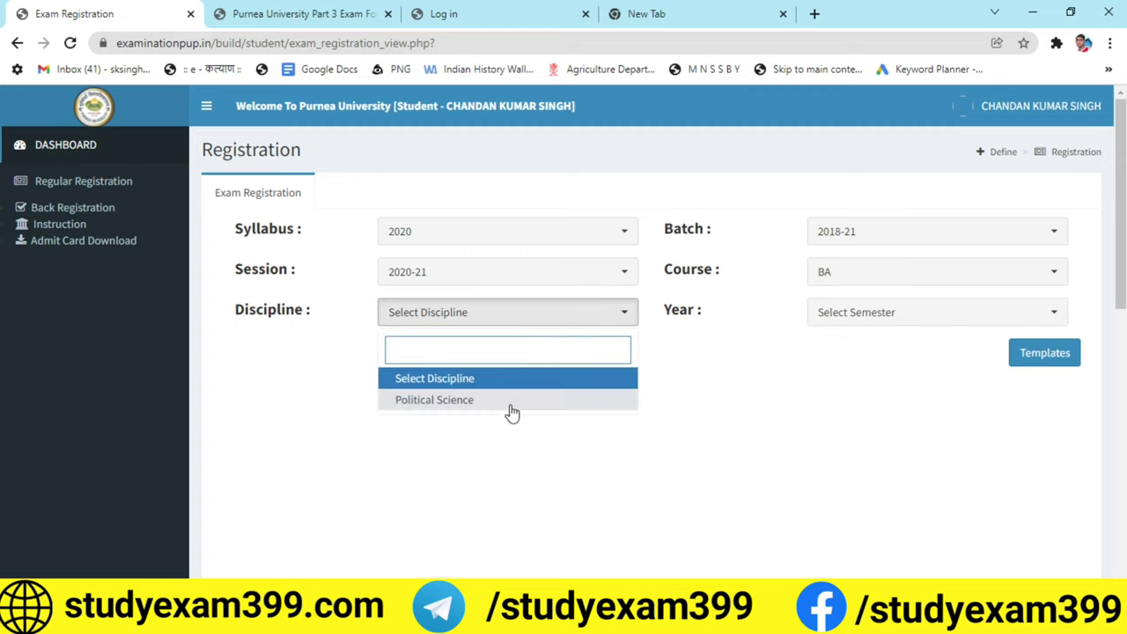
click(511, 399)
click(851, 316)
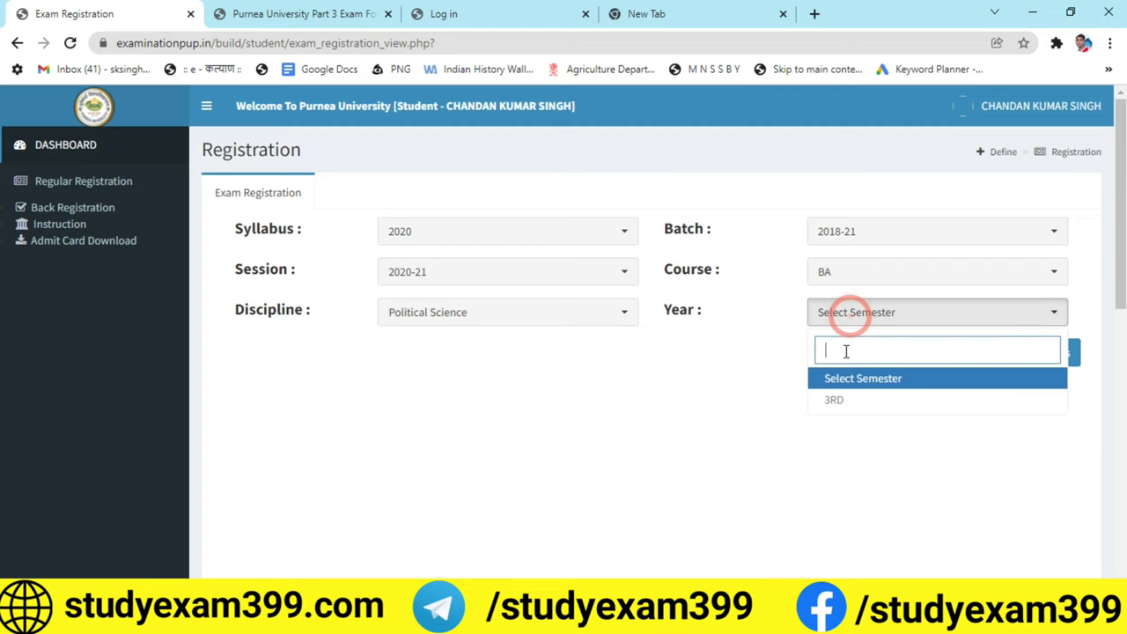
click(858, 408)
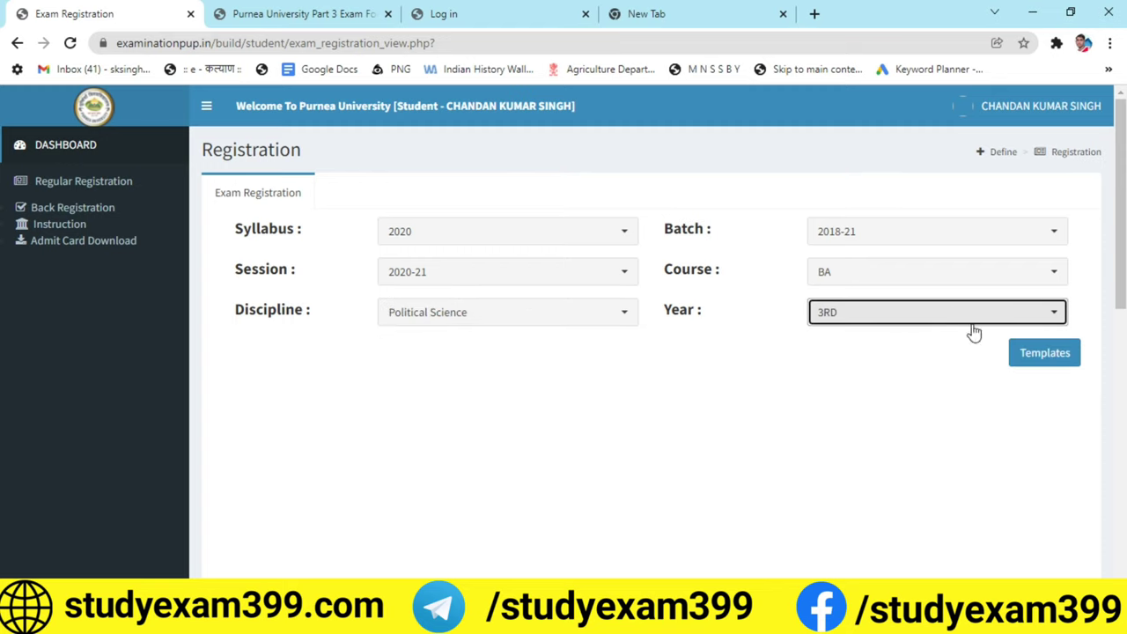
click(1048, 360)
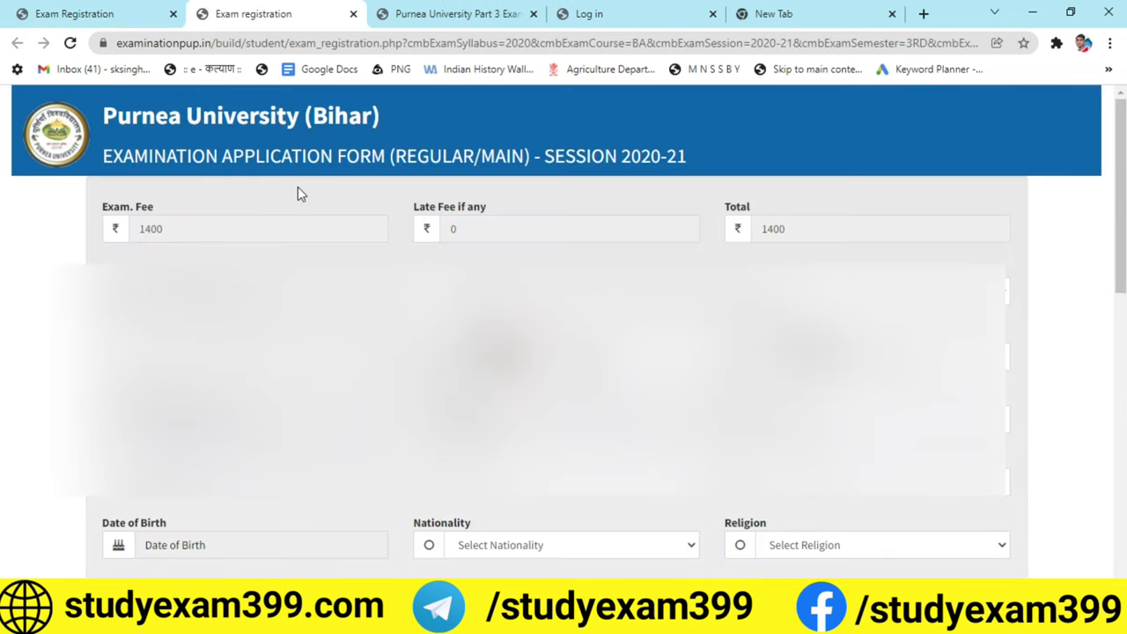
Examine the session heading and fee fields of the examination application form
drag(247, 156, 427, 147)
drag(533, 157, 682, 157)
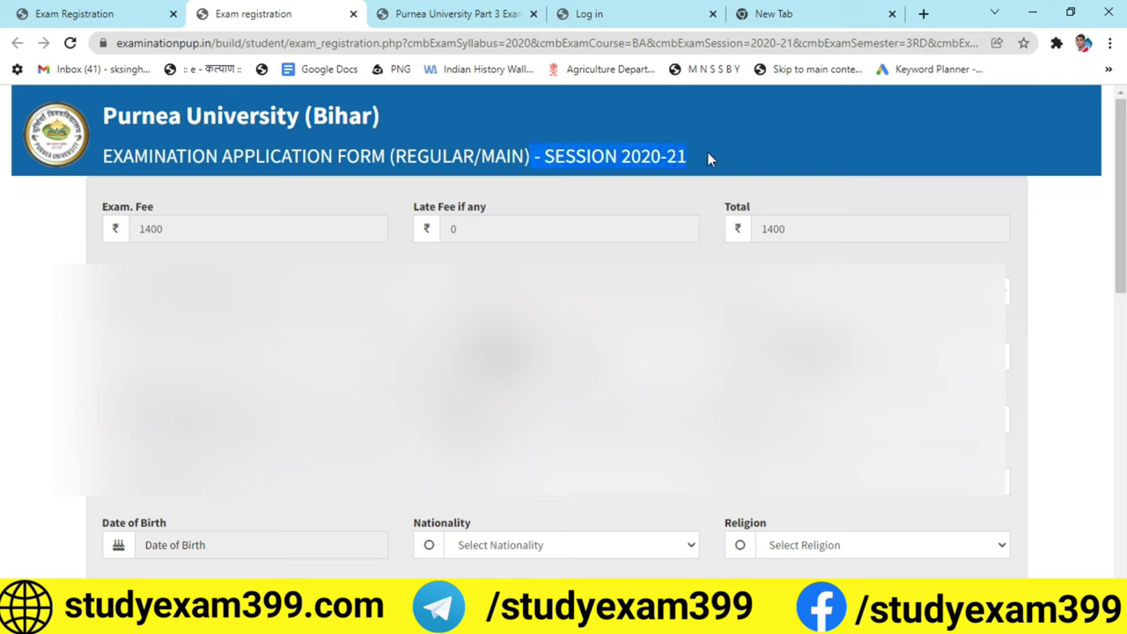
click(710, 152)
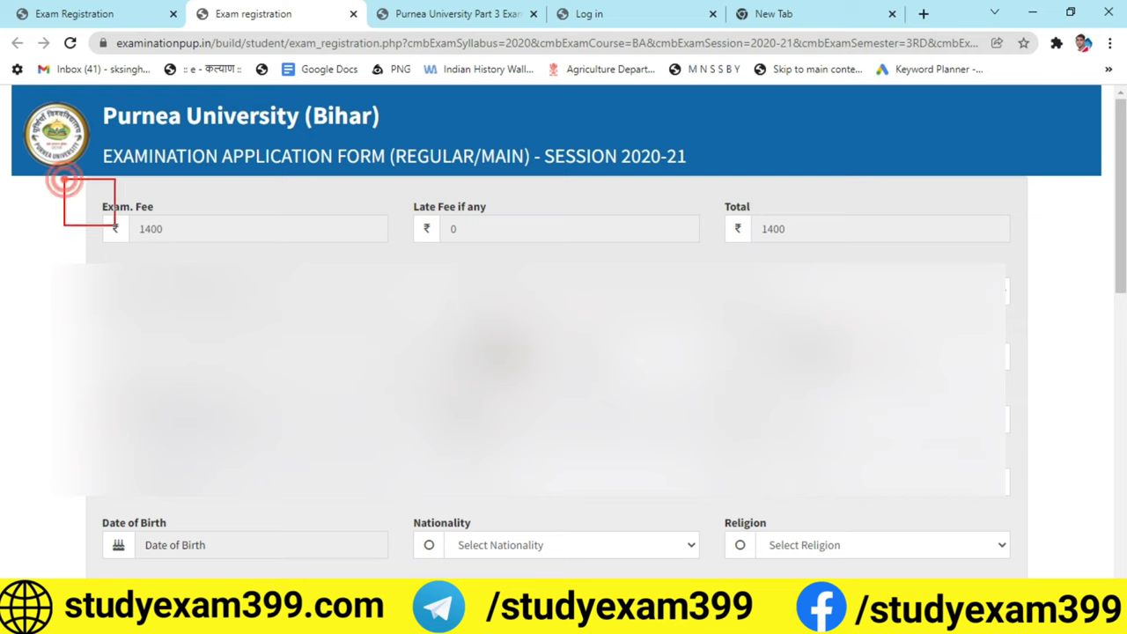
mouse_move(63, 179)
mouse_down()
mouse_move(391, 259)
mouse_move(1023, 262)
mouse_move(1025, 251)
mouse_up()
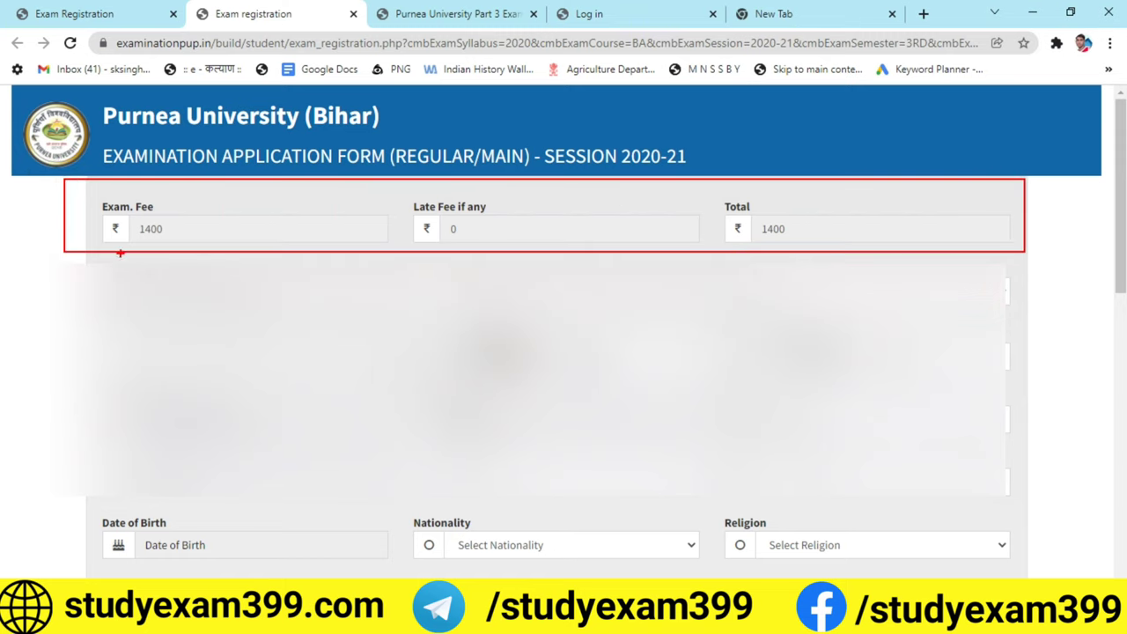
mouse_move(21, 251)
mouse_down()
mouse_move(120, 277)
mouse_move(622, 315)
mouse_move(1029, 310)
mouse_up()
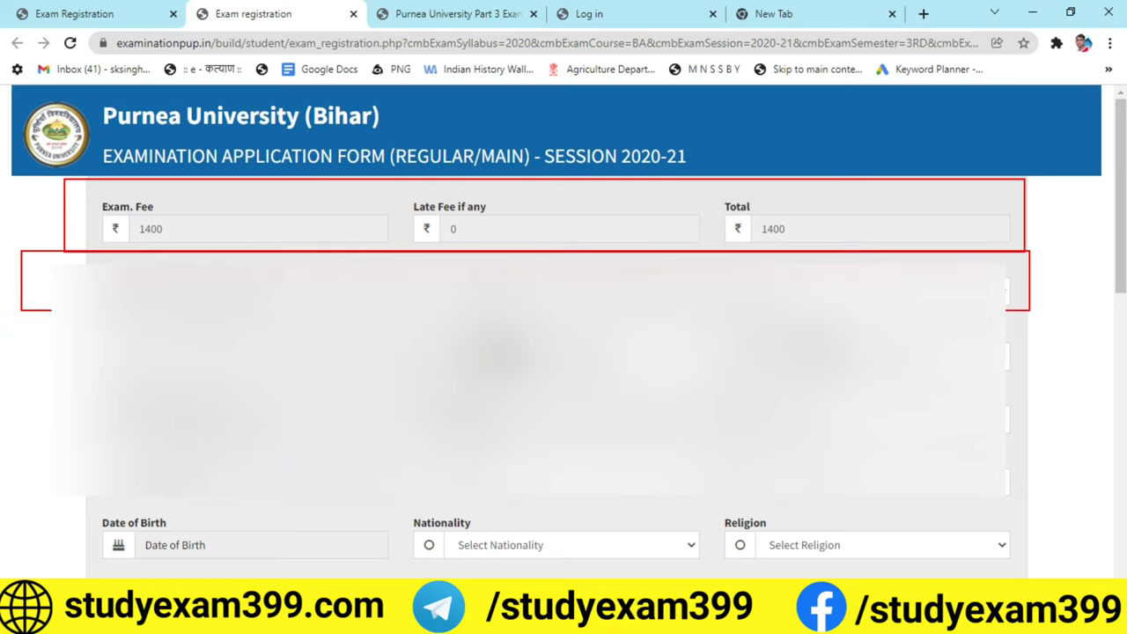
key(Escape)
scroll(2, 201, down, 1)
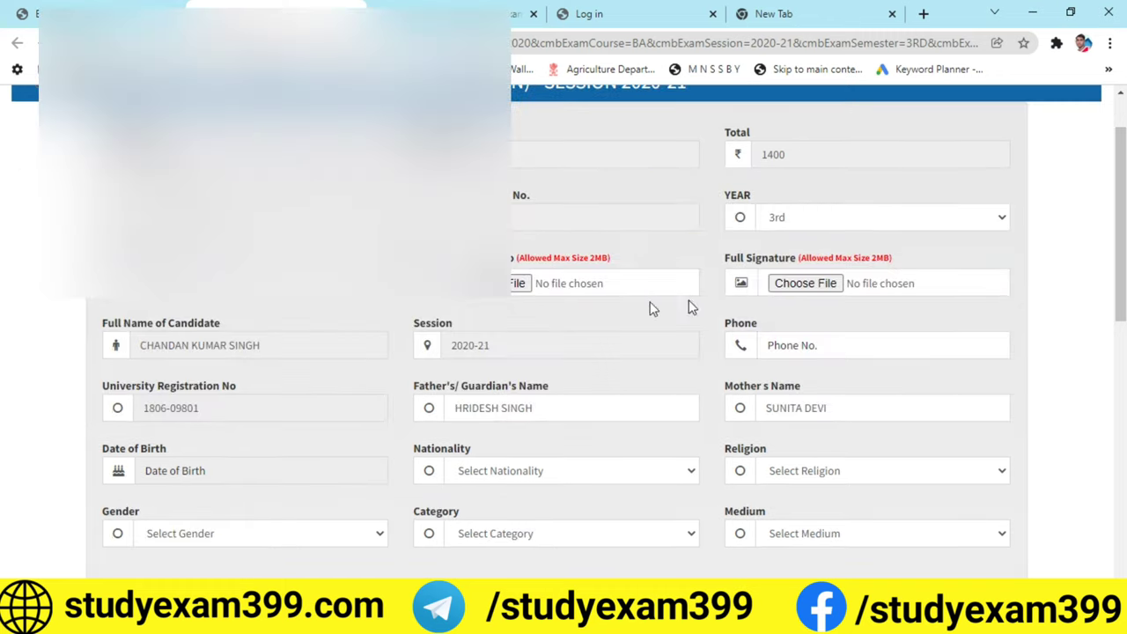
mouse_move(407, 237)
mouse_down()
mouse_move(414, 314)
mouse_move(643, 324)
mouse_up()
drag(541, 283, 687, 233)
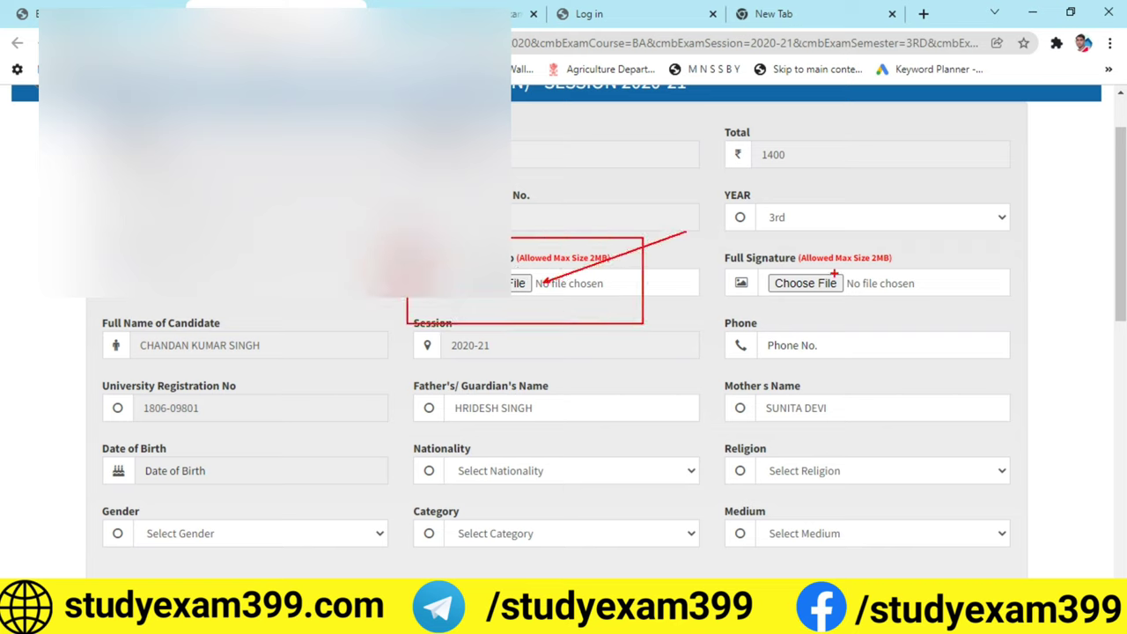
drag(842, 274, 947, 191)
drag(621, 263, 718, 330)
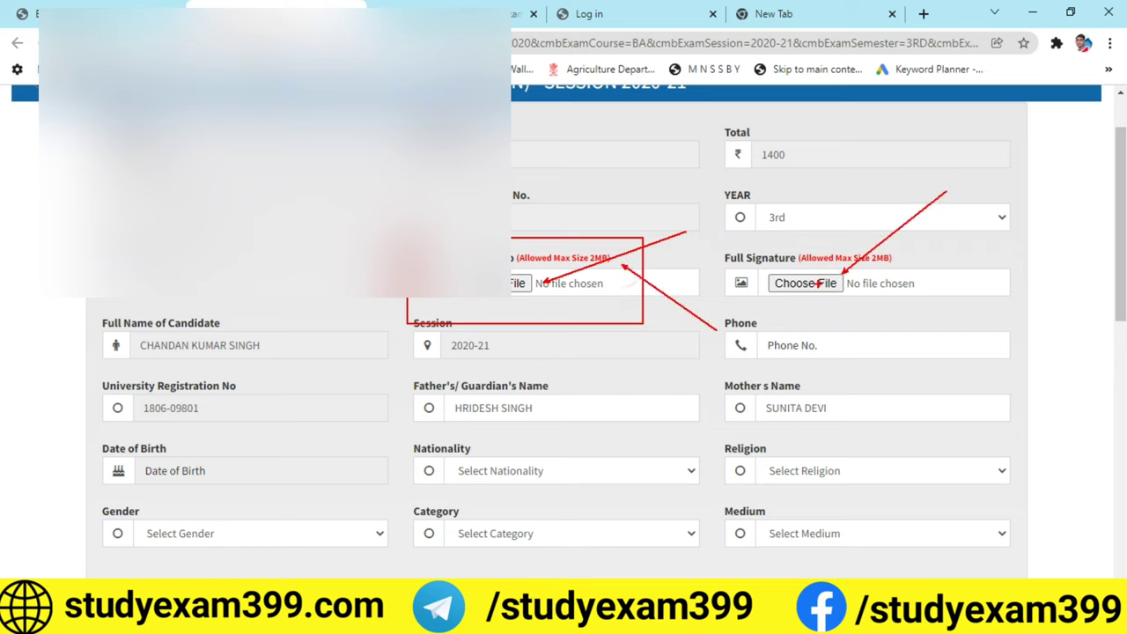
drag(819, 269, 861, 368)
key(Escape)
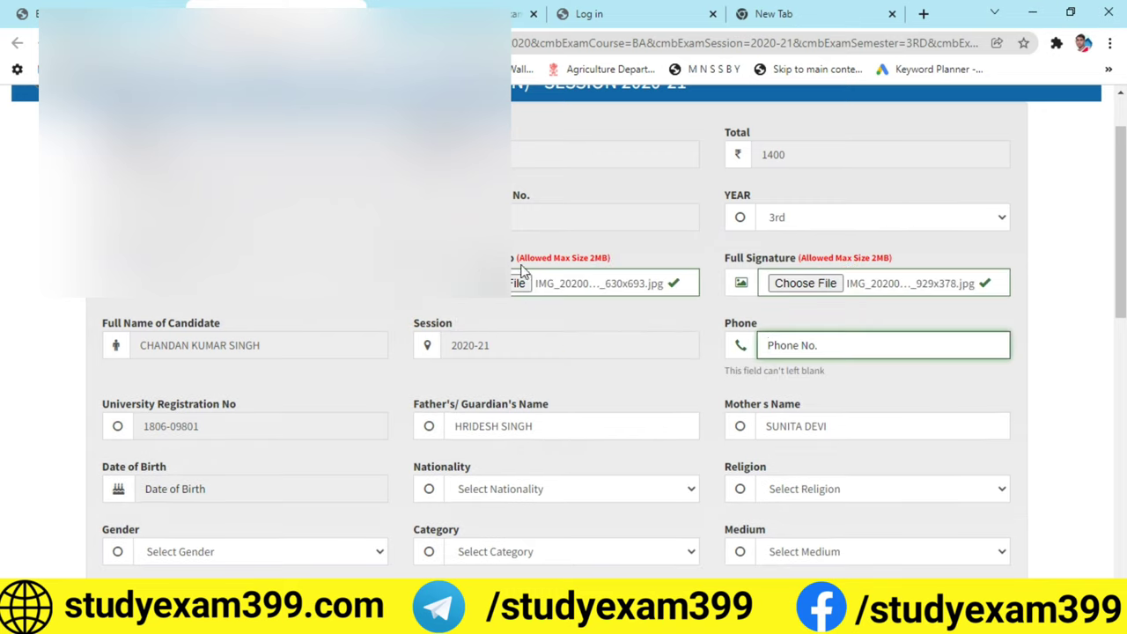
mouse_move(386, 239)
mouse_down()
mouse_move(732, 317)
mouse_move(1017, 317)
mouse_up()
drag(686, 283, 753, 315)
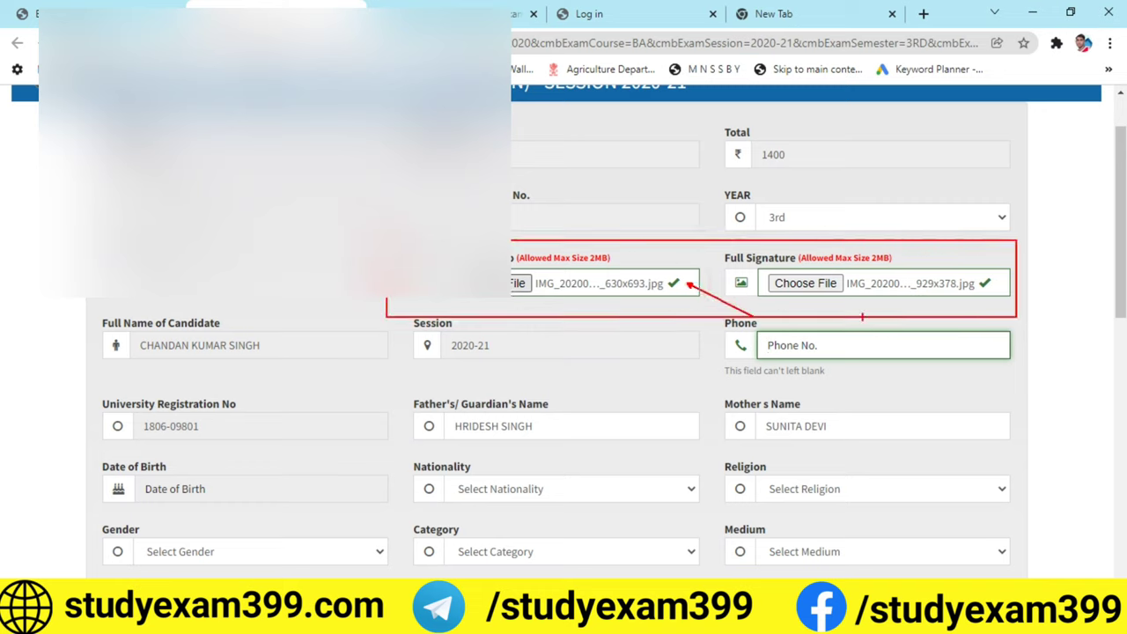
drag(977, 294, 1053, 325)
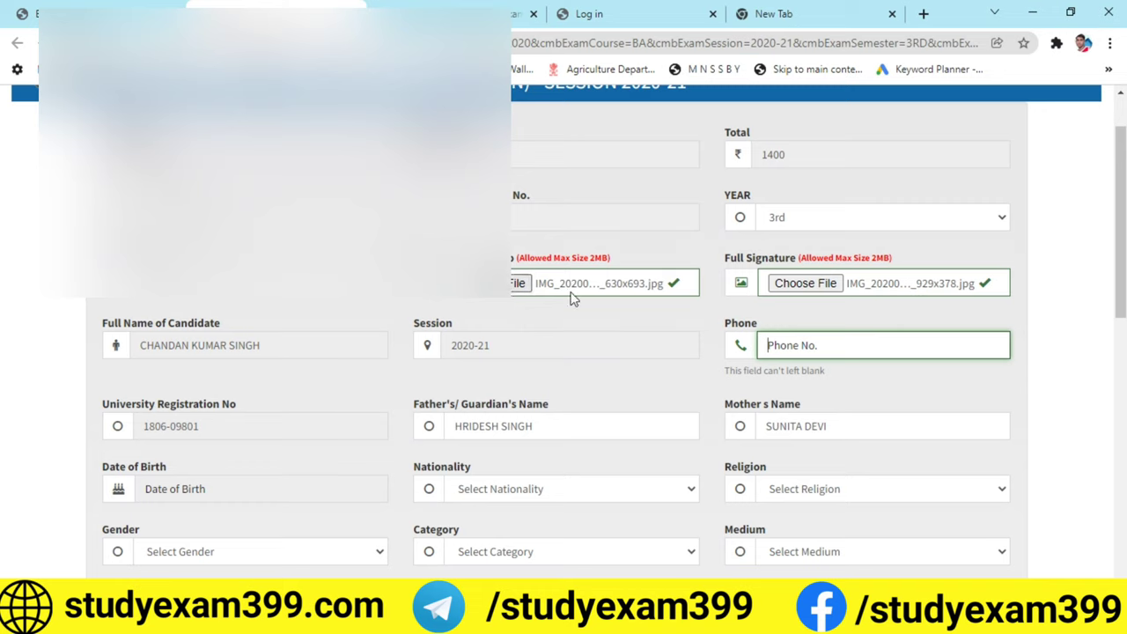
scroll(805, 265, down, 1)
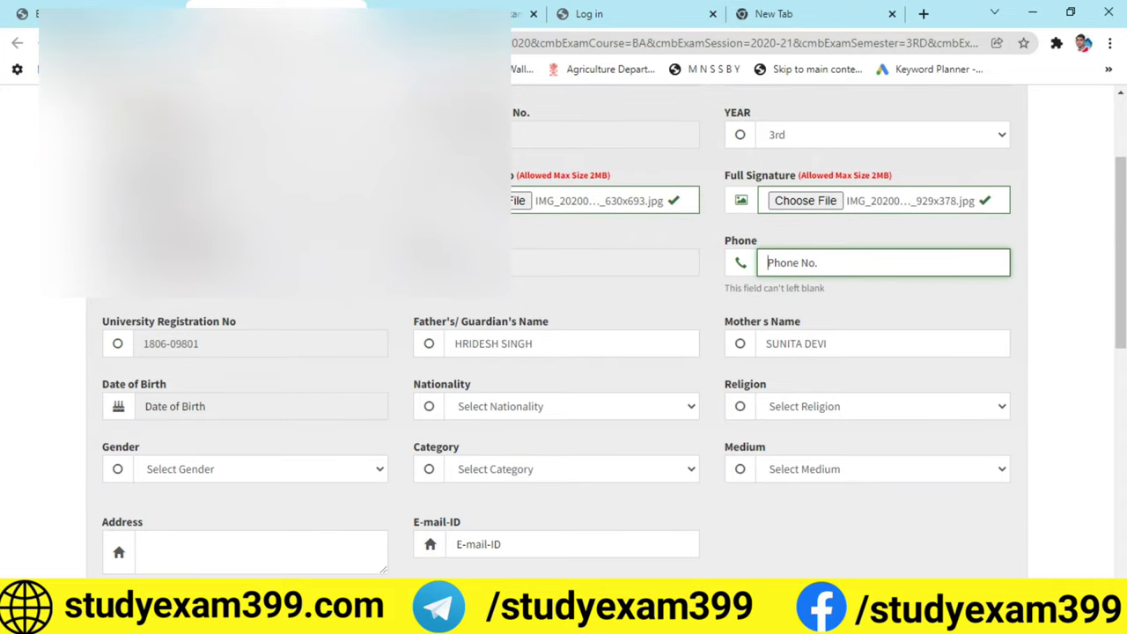
drag(707, 224, 1015, 298)
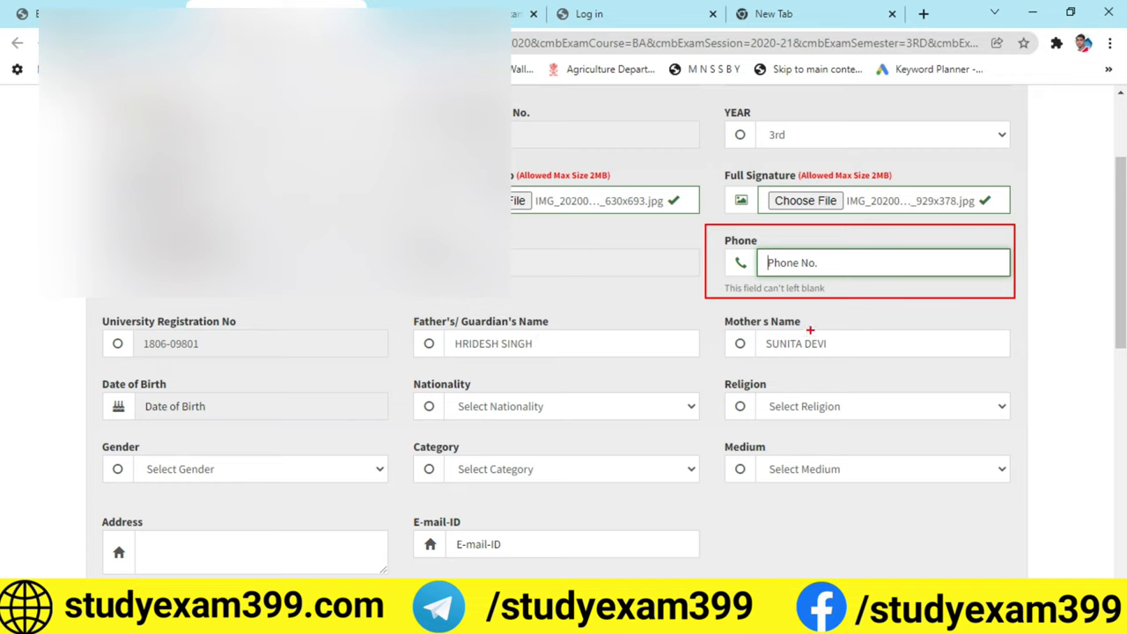
drag(69, 370, 399, 438)
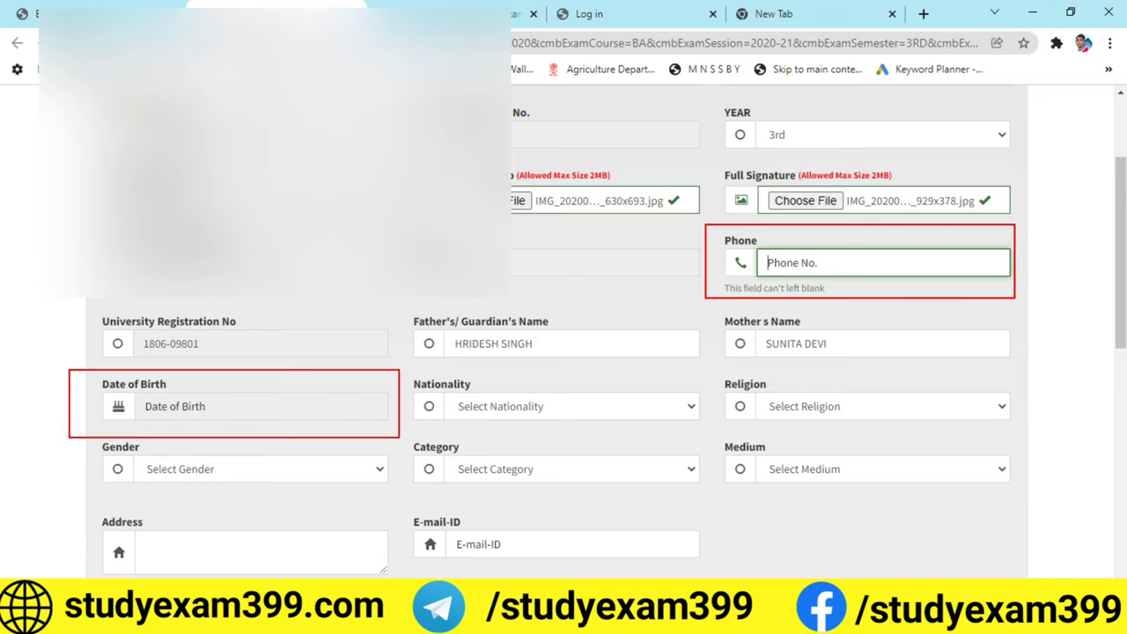
mouse_move(408, 366)
mouse_down()
mouse_move(584, 440)
mouse_move(646, 440)
mouse_up()
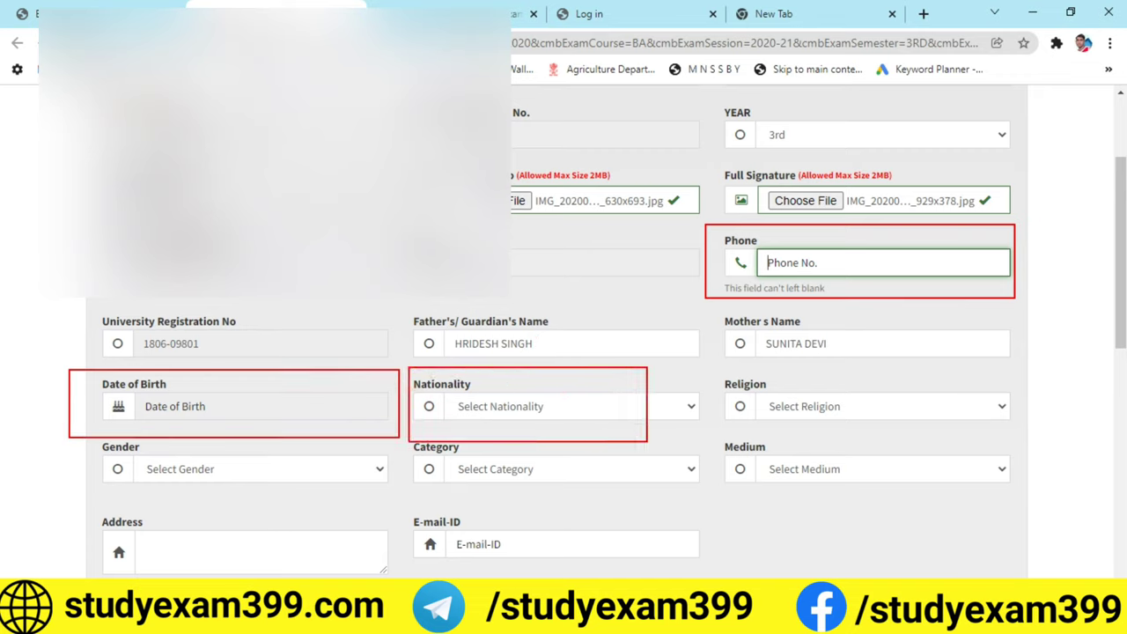
key(Escape)
Set the candidate's nationality to Indian and religion to HINDU
click(602, 407)
click(495, 444)
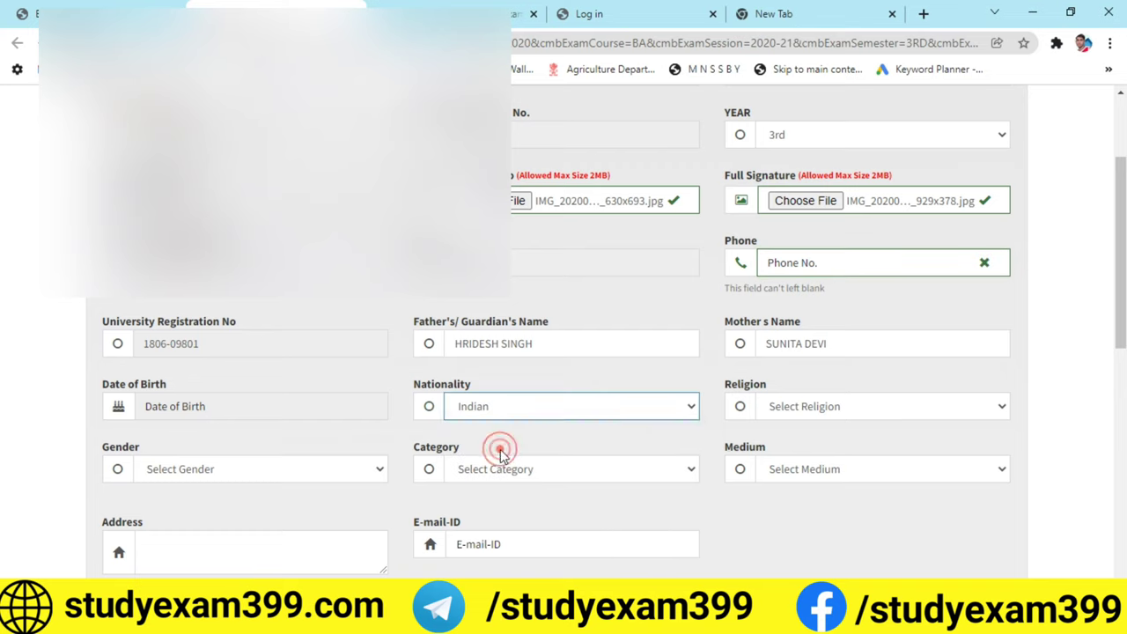
click(872, 407)
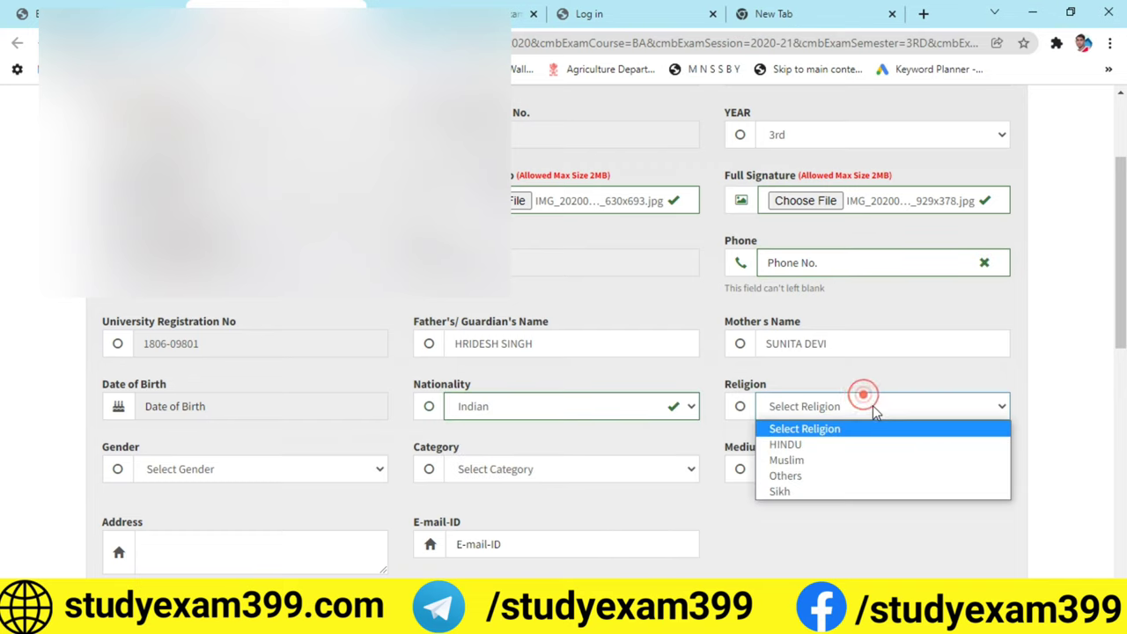
click(800, 445)
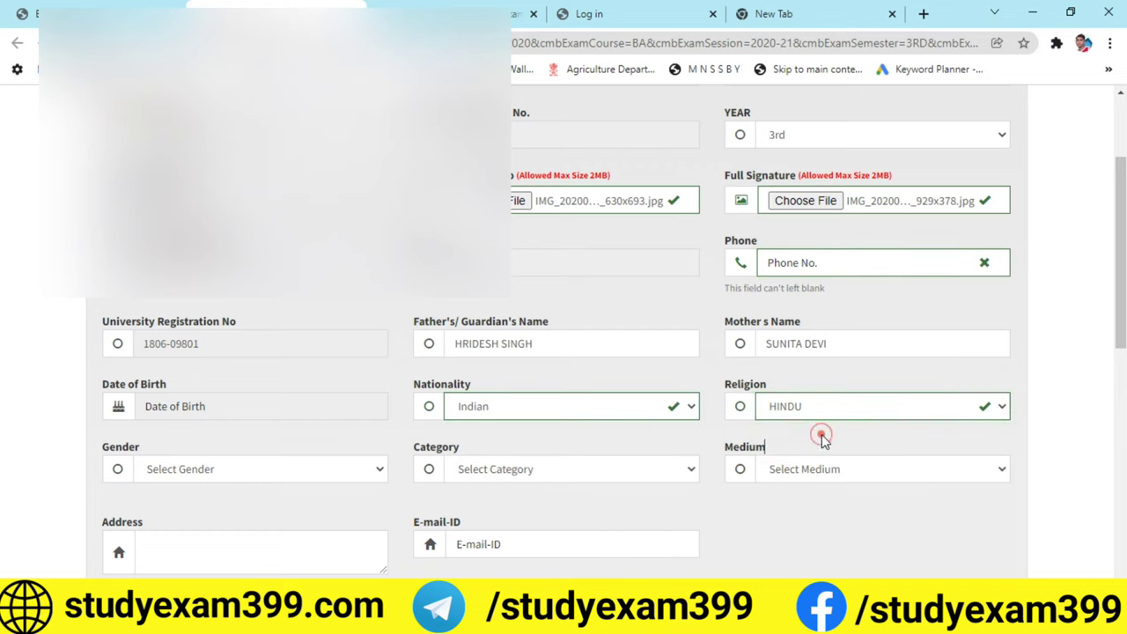
Complete the candidate's selections with gender Male, category BC-II and medium Hindi
scroll(1076, 316, down, 2)
click(254, 315)
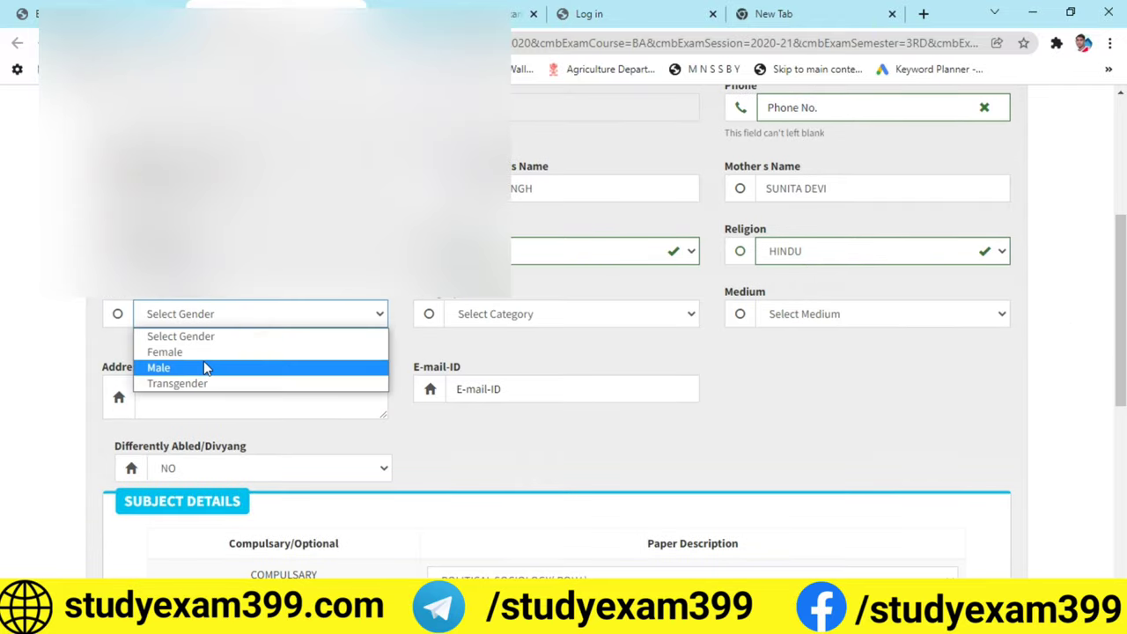
click(204, 361)
click(515, 314)
click(506, 353)
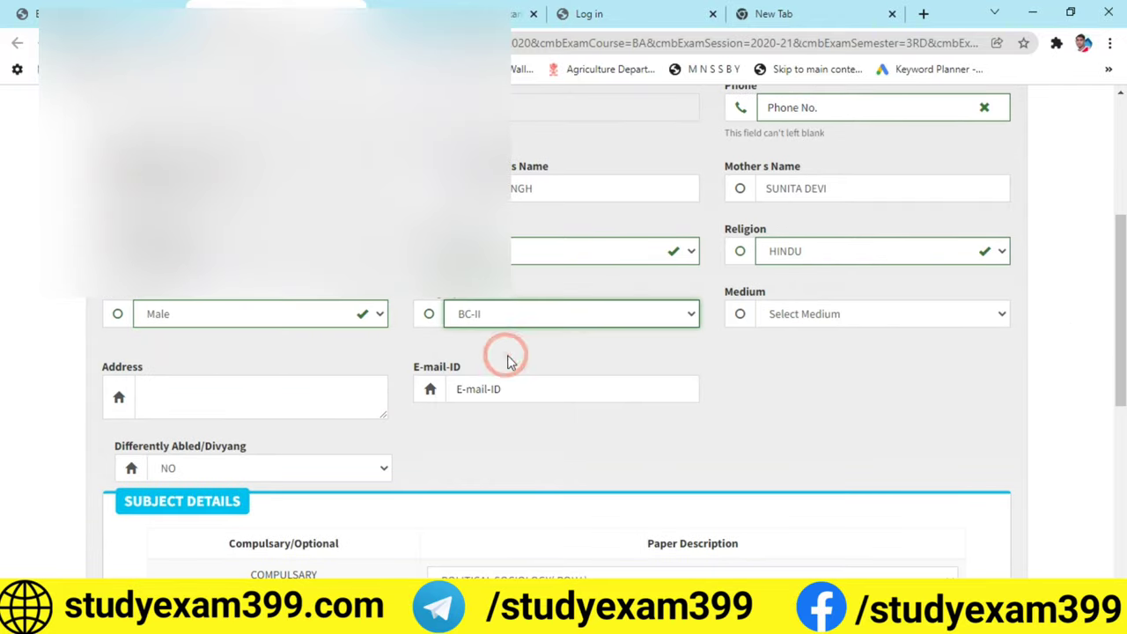
click(531, 317)
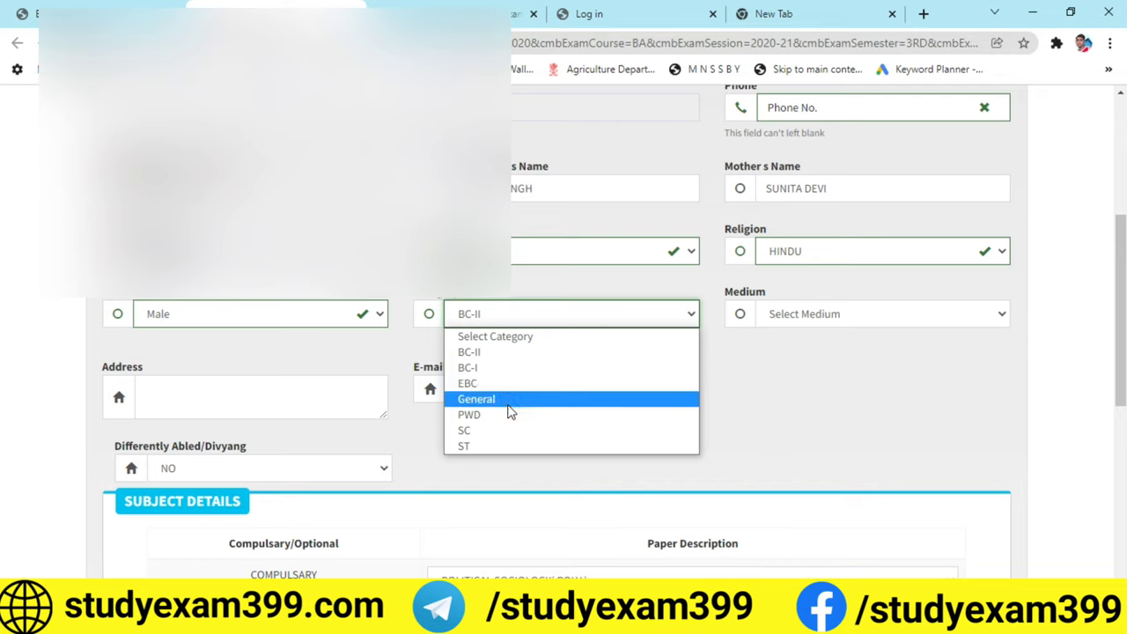
click(503, 352)
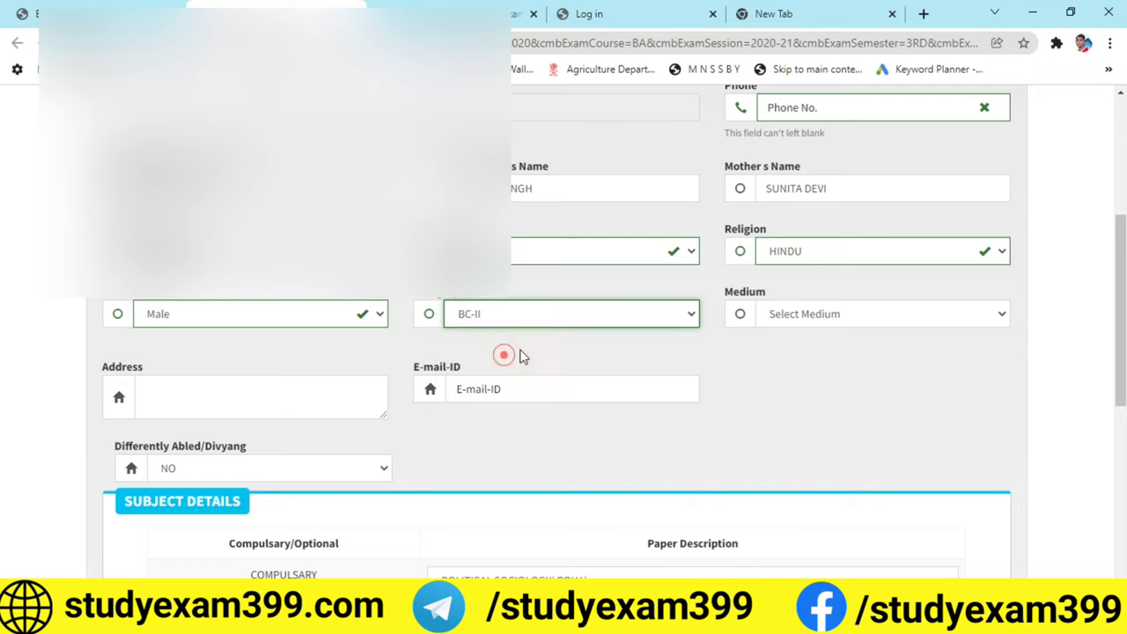
click(816, 317)
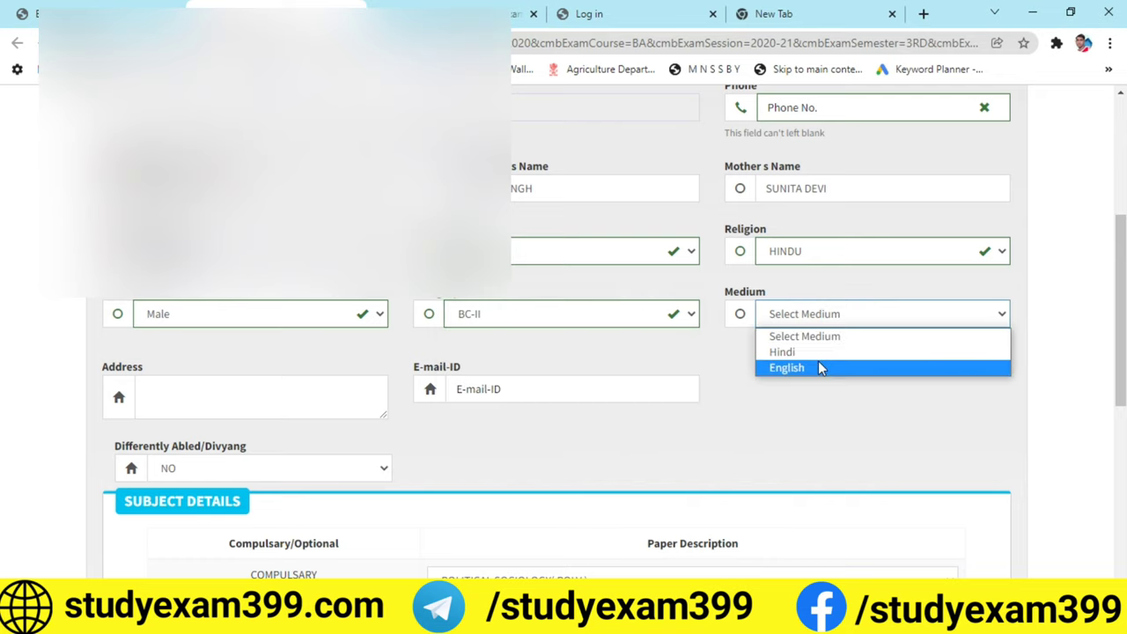
click(815, 353)
Check the address and e-mail fields, and switch Differently Abled/Divyang to YES and back to NO
click(202, 396)
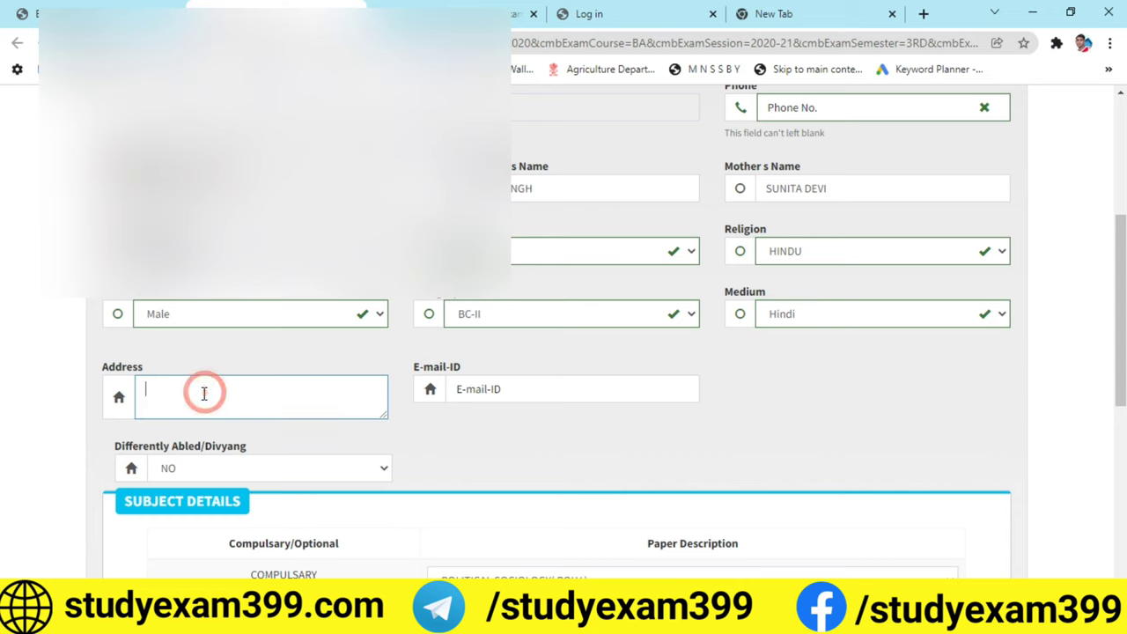
click(516, 390)
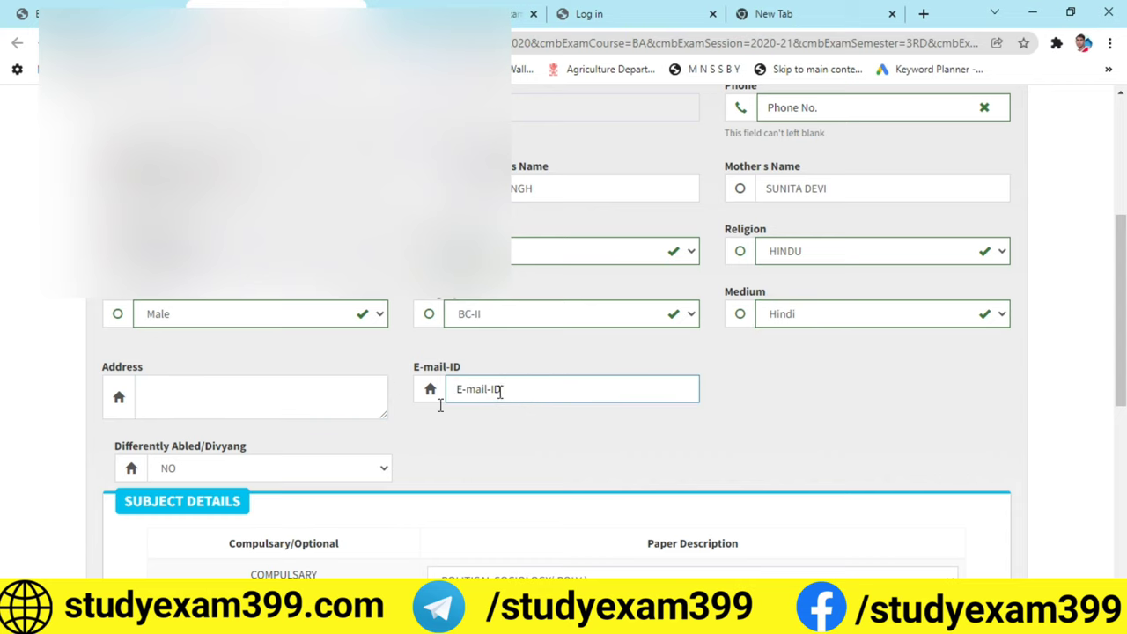
scroll(272, 396, down, 1)
click(214, 354)
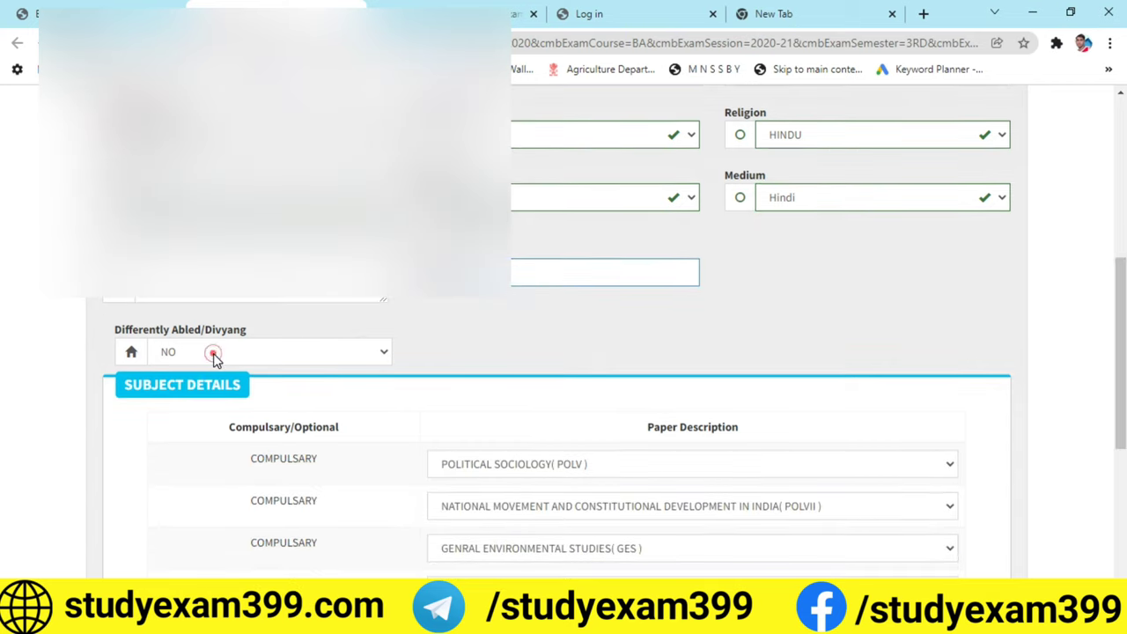
click(195, 390)
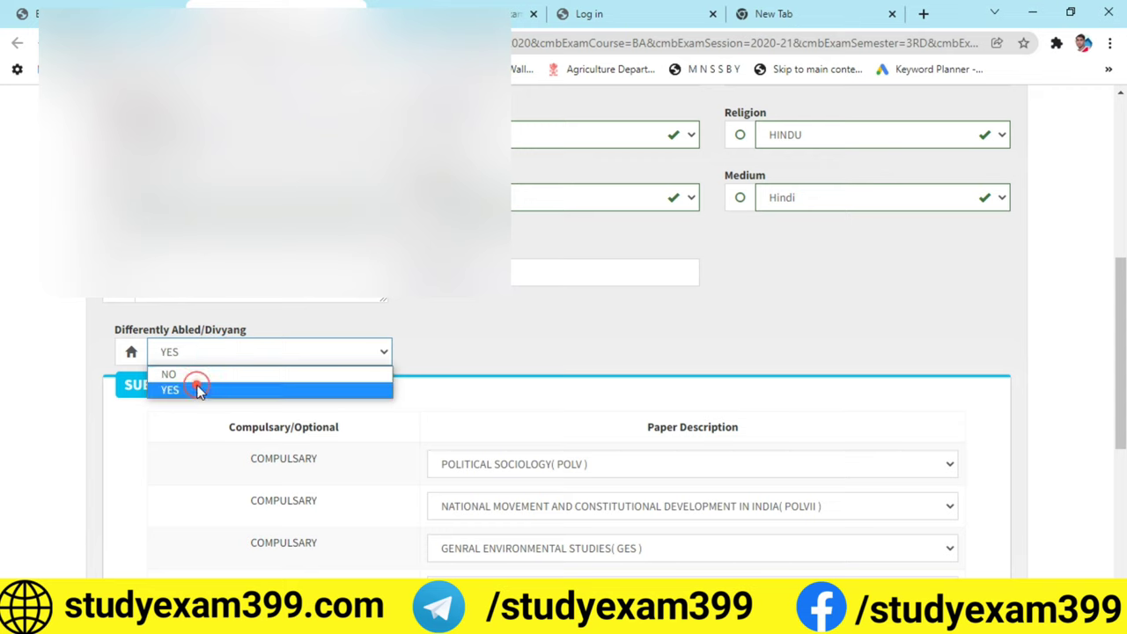
click(327, 354)
click(189, 375)
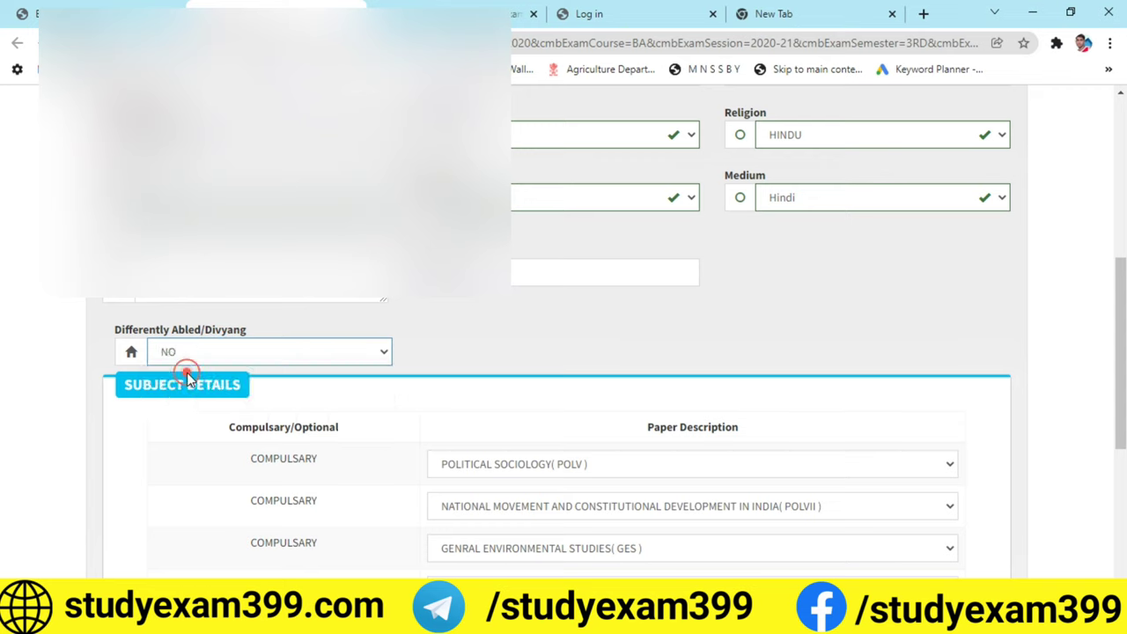
Review the paper options offered for each compulsory subject under Subject Details
scroll(133, 387, down, 2)
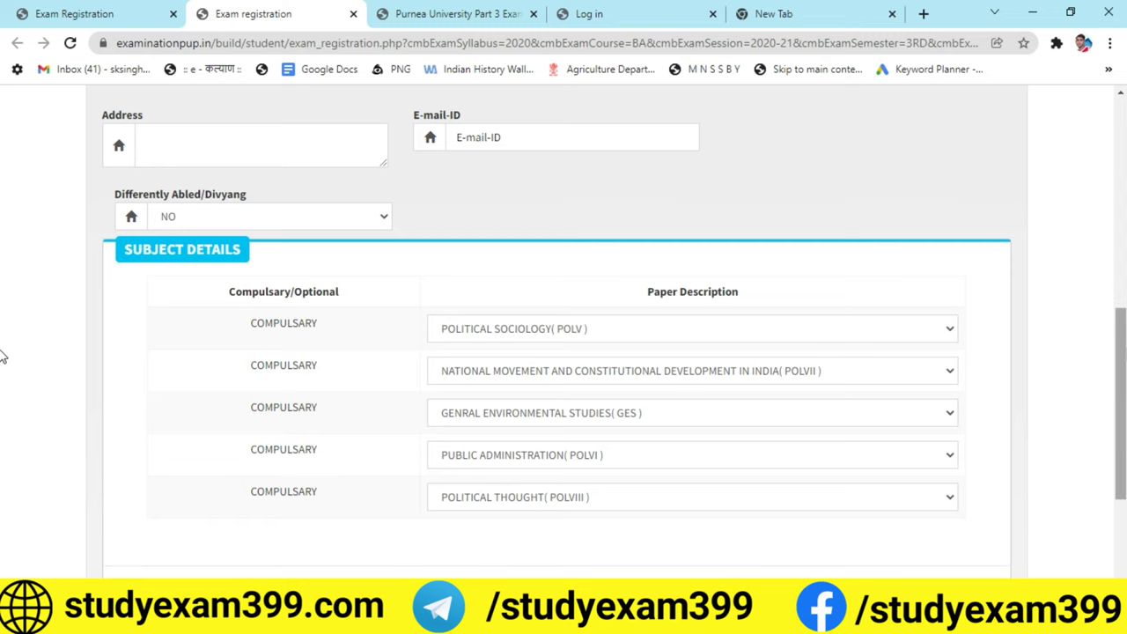
scroll(3, 352, up, 1)
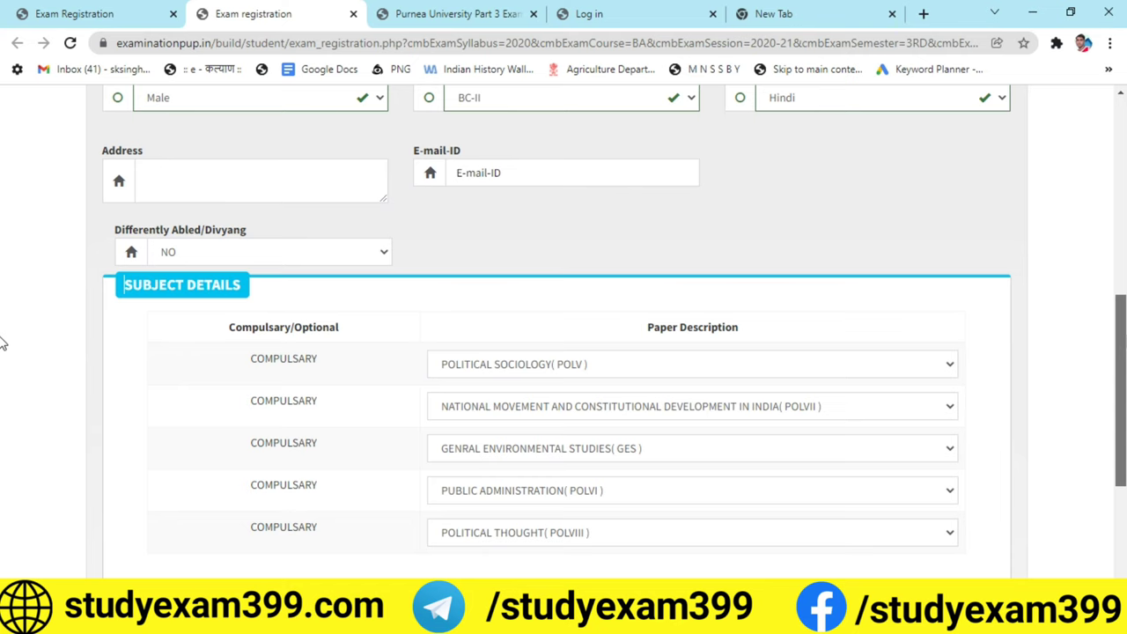
scroll(3, 344, up, 1)
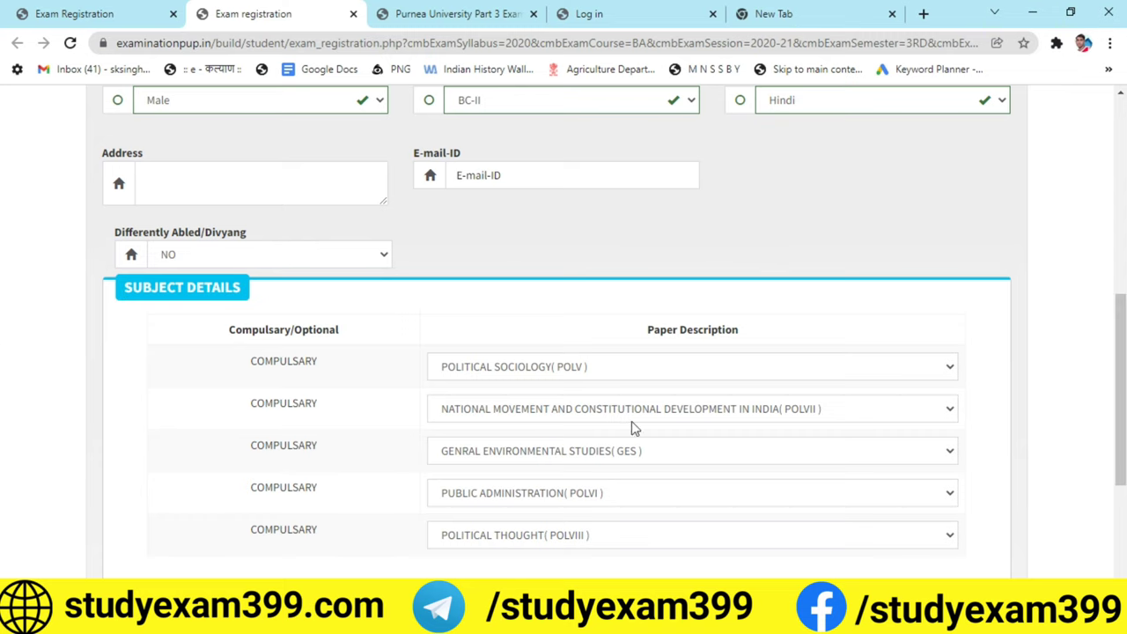
scroll(5, 339, down, 1)
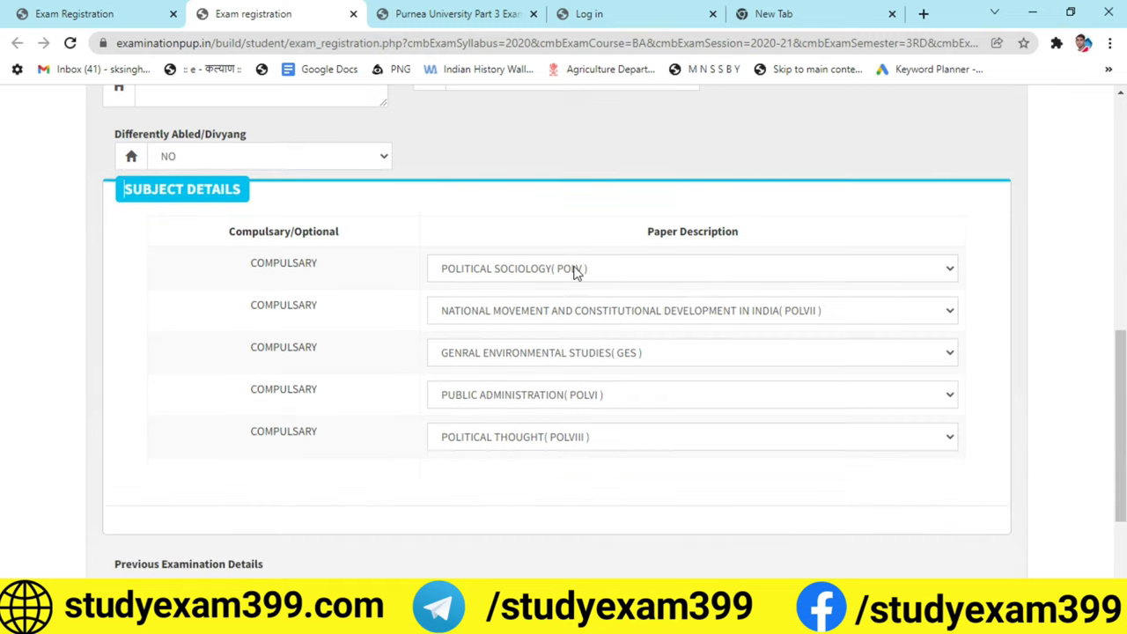
click(576, 267)
click(634, 298)
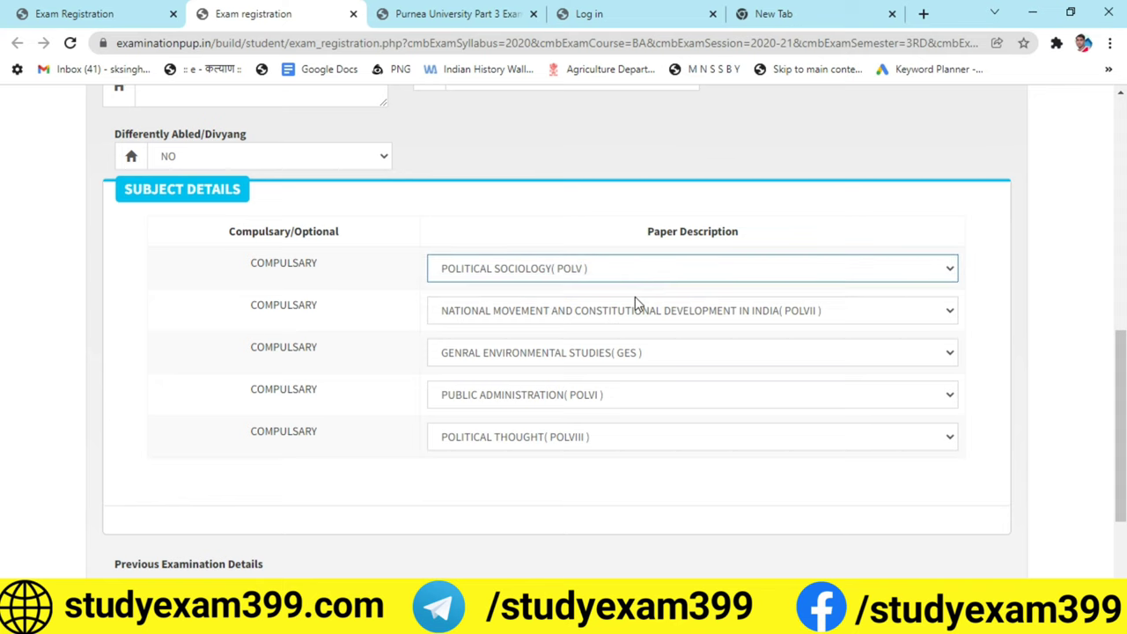
click(668, 315)
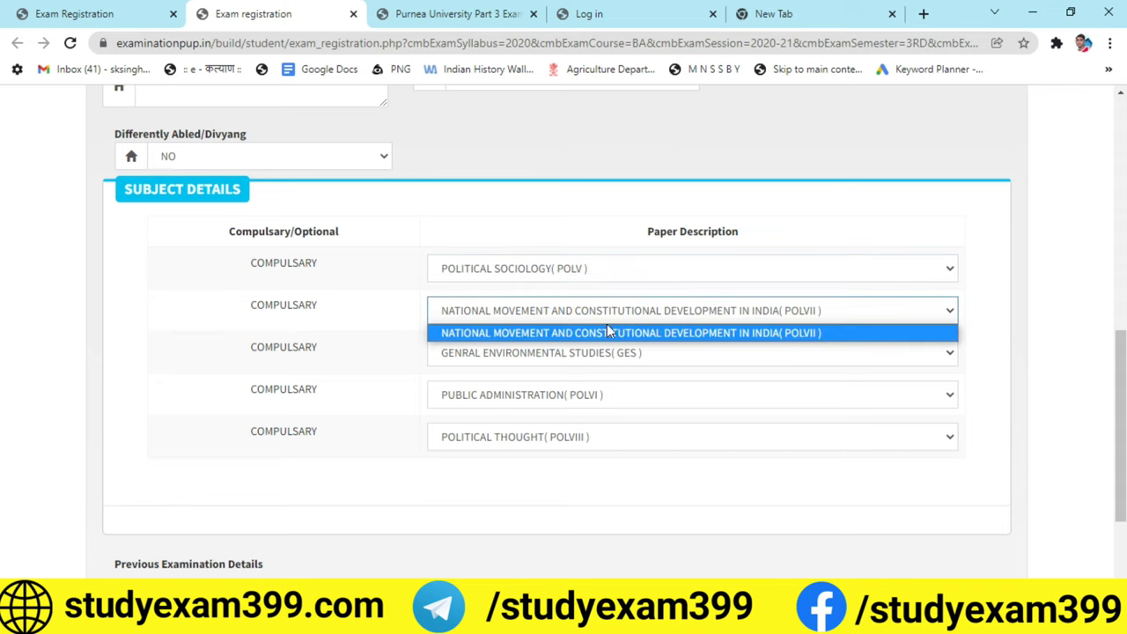
click(610, 330)
click(649, 356)
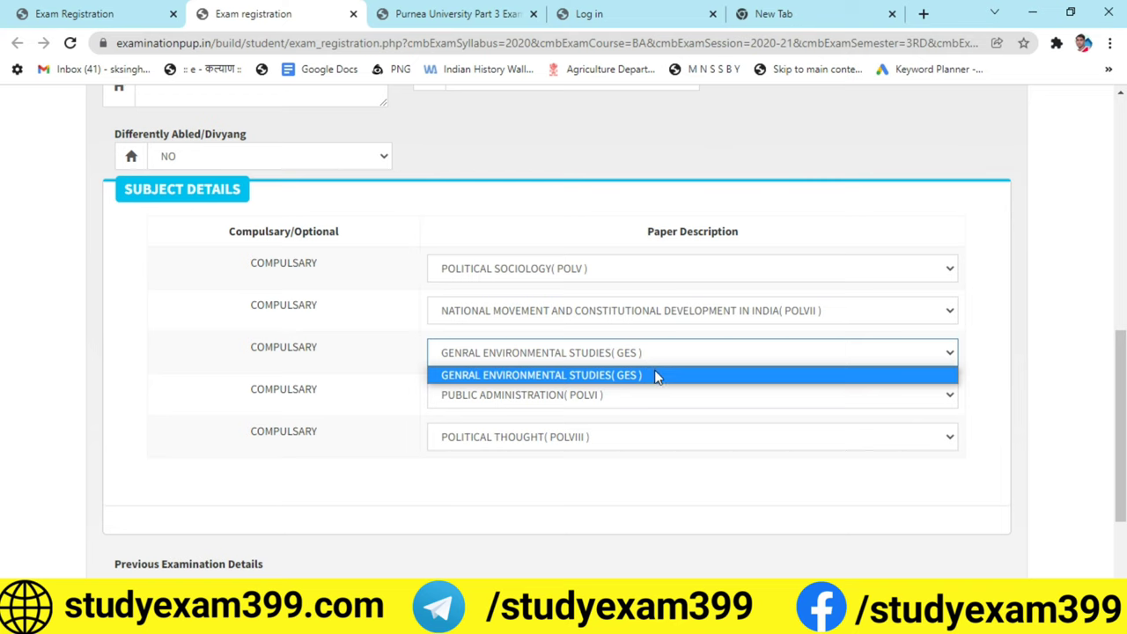
click(657, 374)
click(641, 394)
click(607, 419)
click(626, 435)
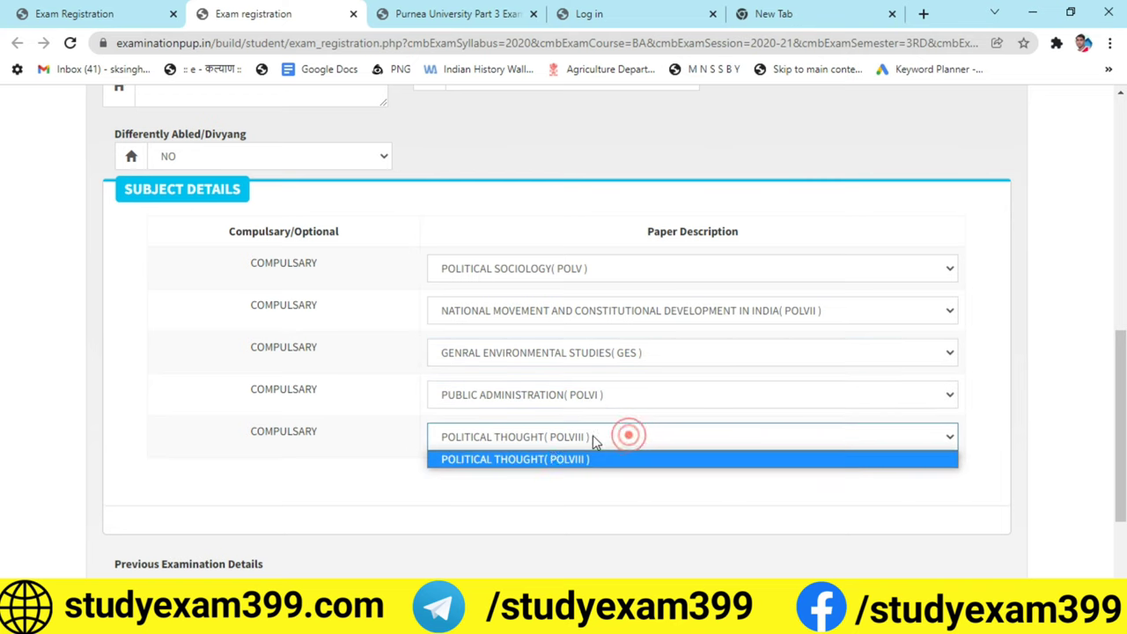
click(647, 457)
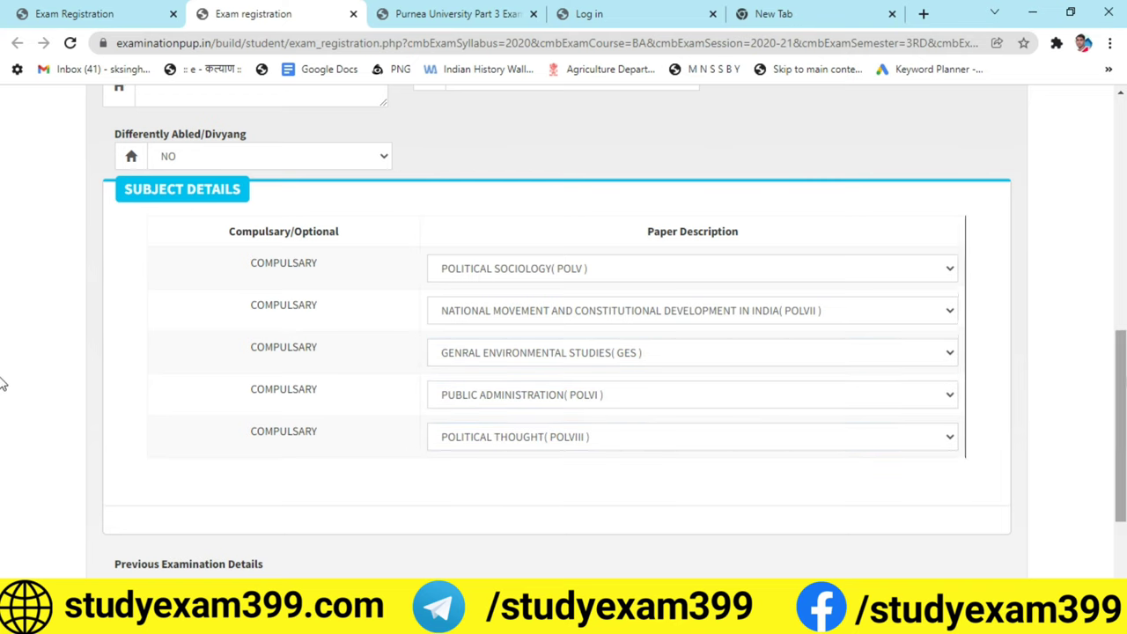
Examine the examination, year, roll number and result fields under Previous Examination Details
scroll(4, 387, down, 2)
click(251, 463)
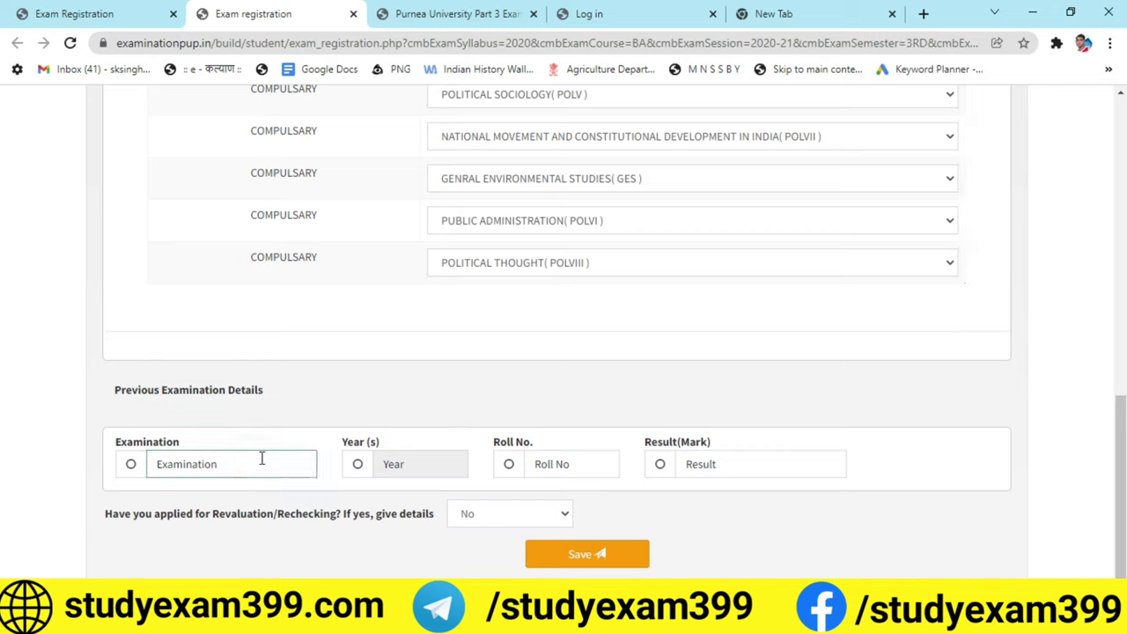
drag(132, 391, 269, 399)
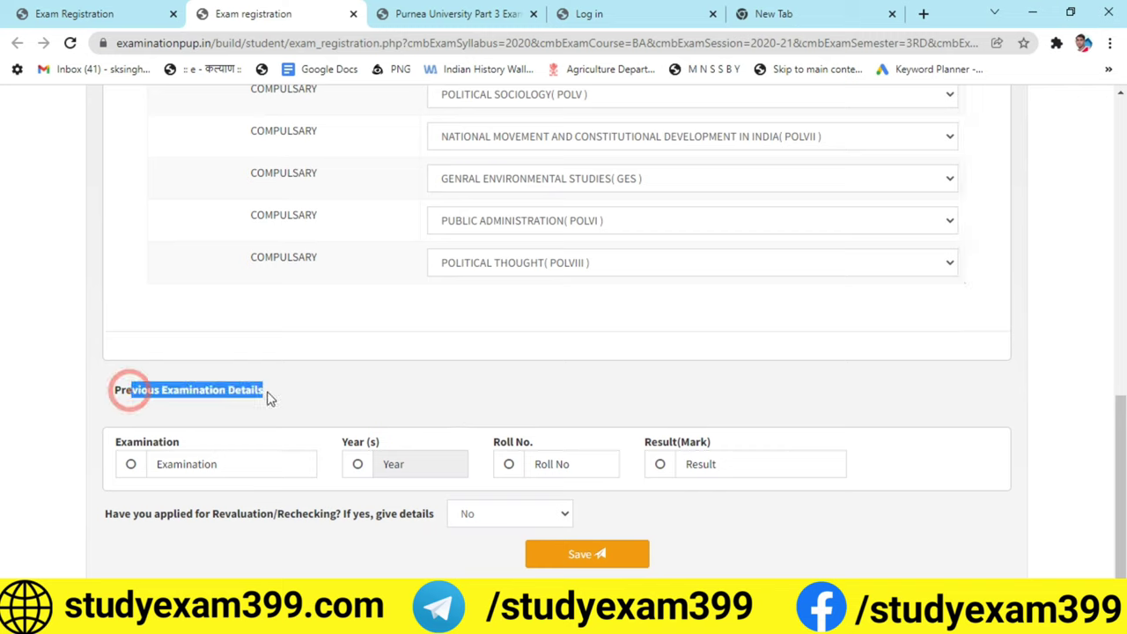
click(130, 464)
click(246, 467)
click(429, 467)
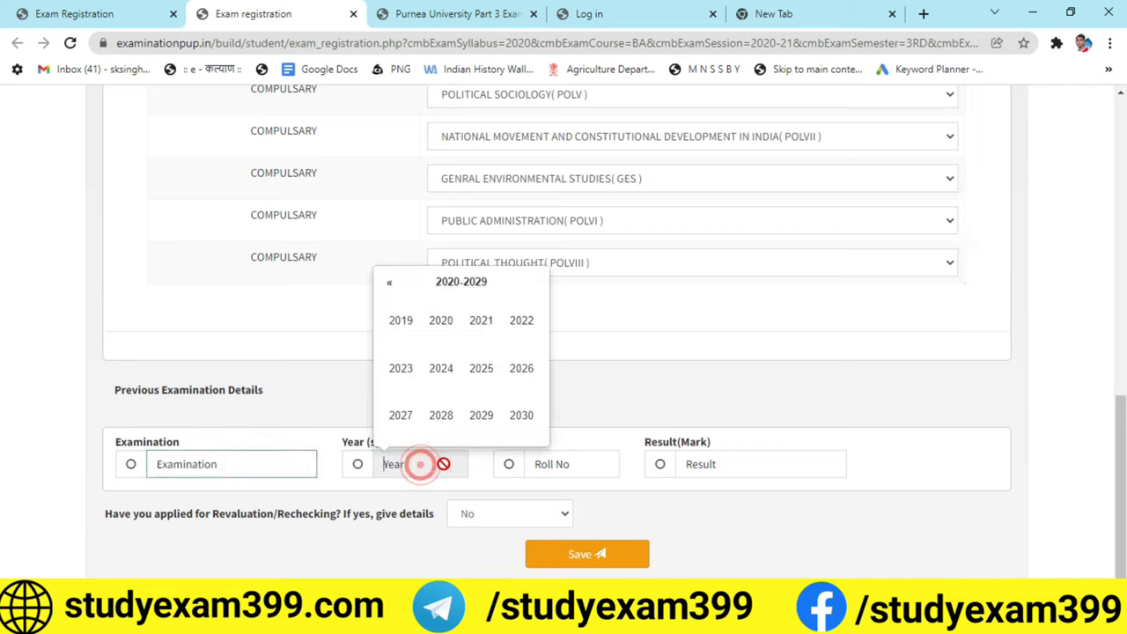
click(554, 464)
click(737, 461)
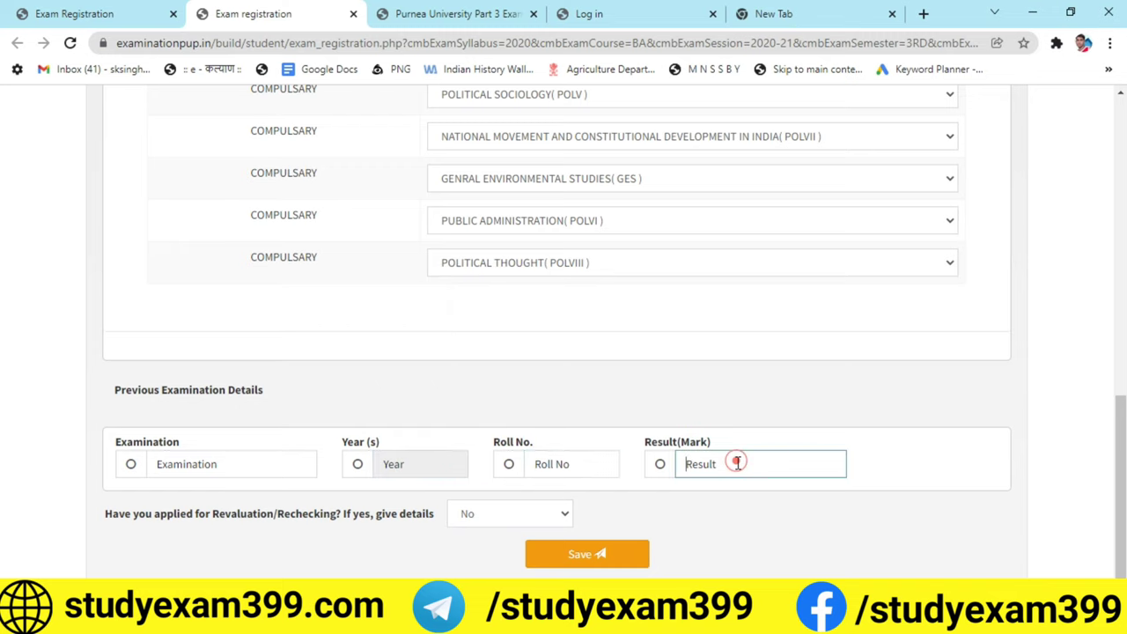